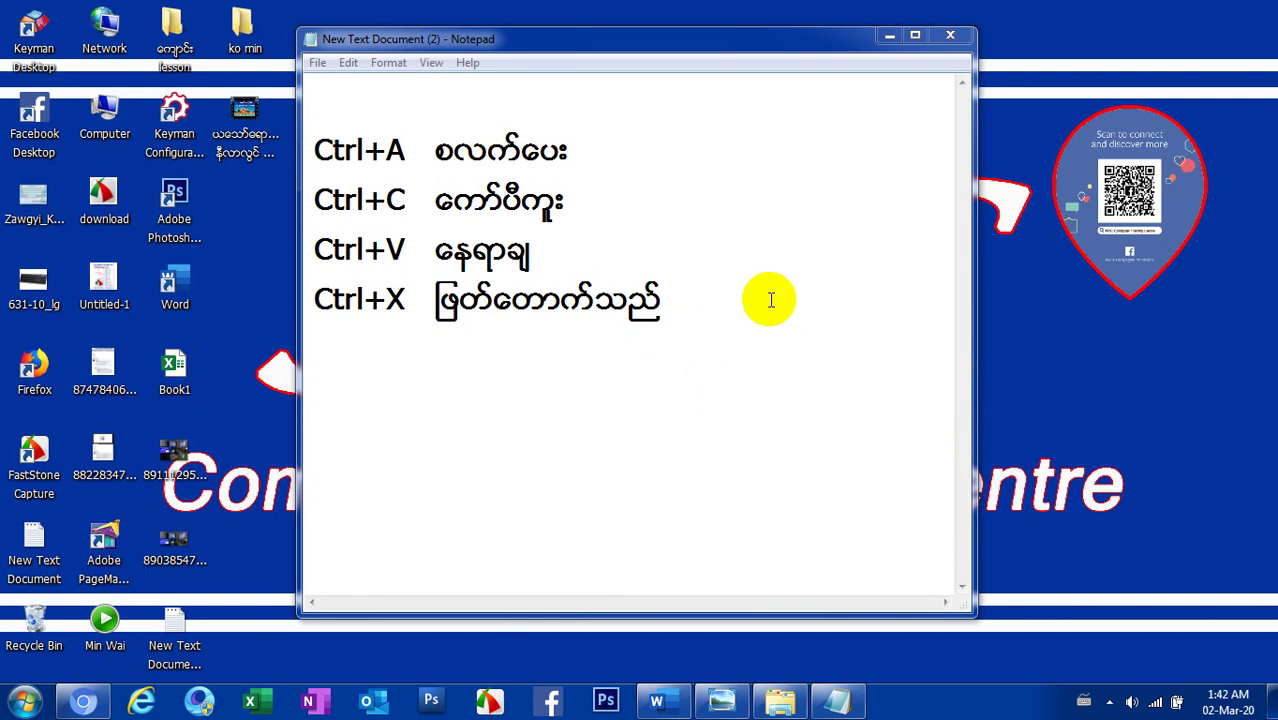
- Review the list of Ctrl+A, Ctrl+C, Ctrl+V and Ctrl+X shortcuts in the note and move its window clear of the desktop icons
drag(662, 298, 654, 290)
click(456, 300)
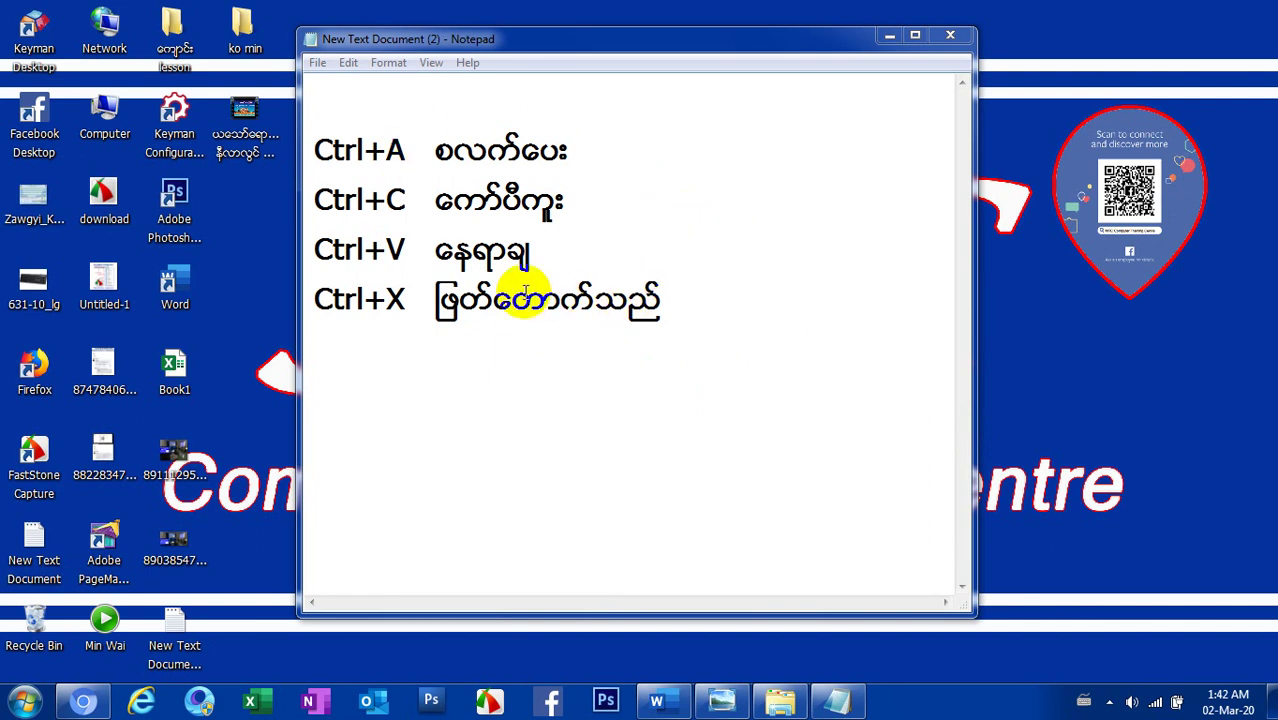
drag(552, 212, 542, 212)
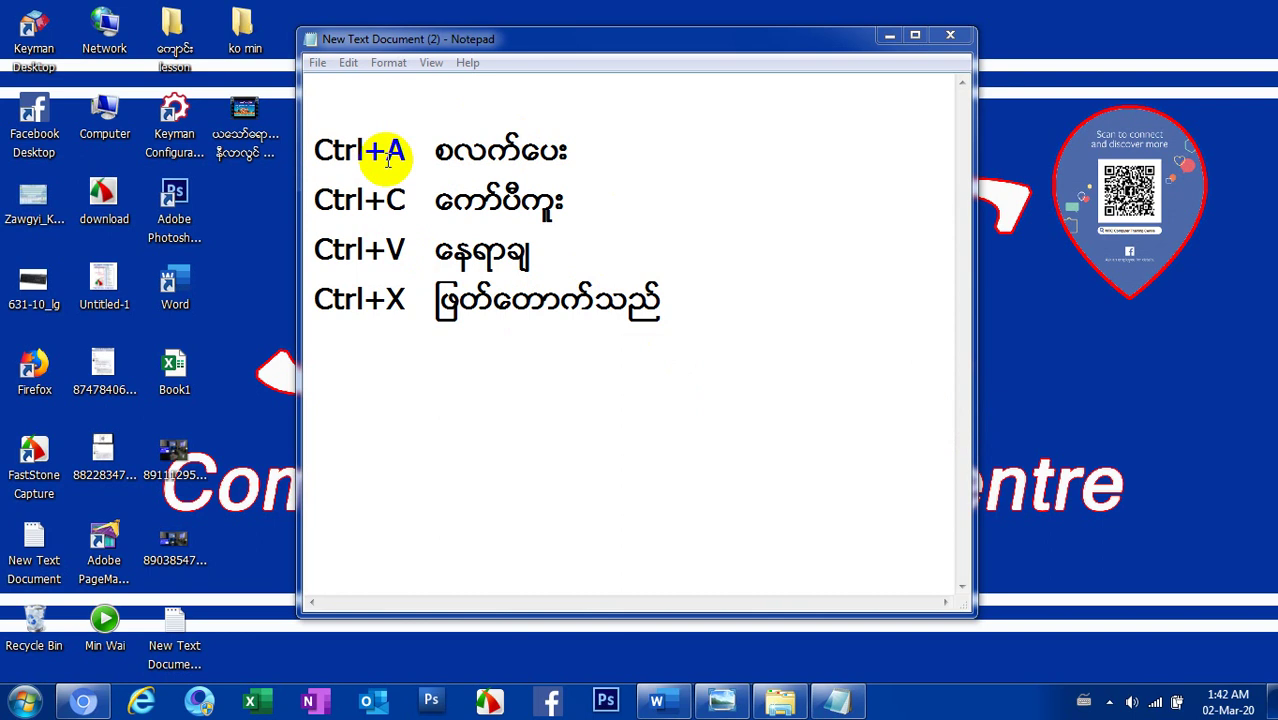
drag(460, 300, 514, 300)
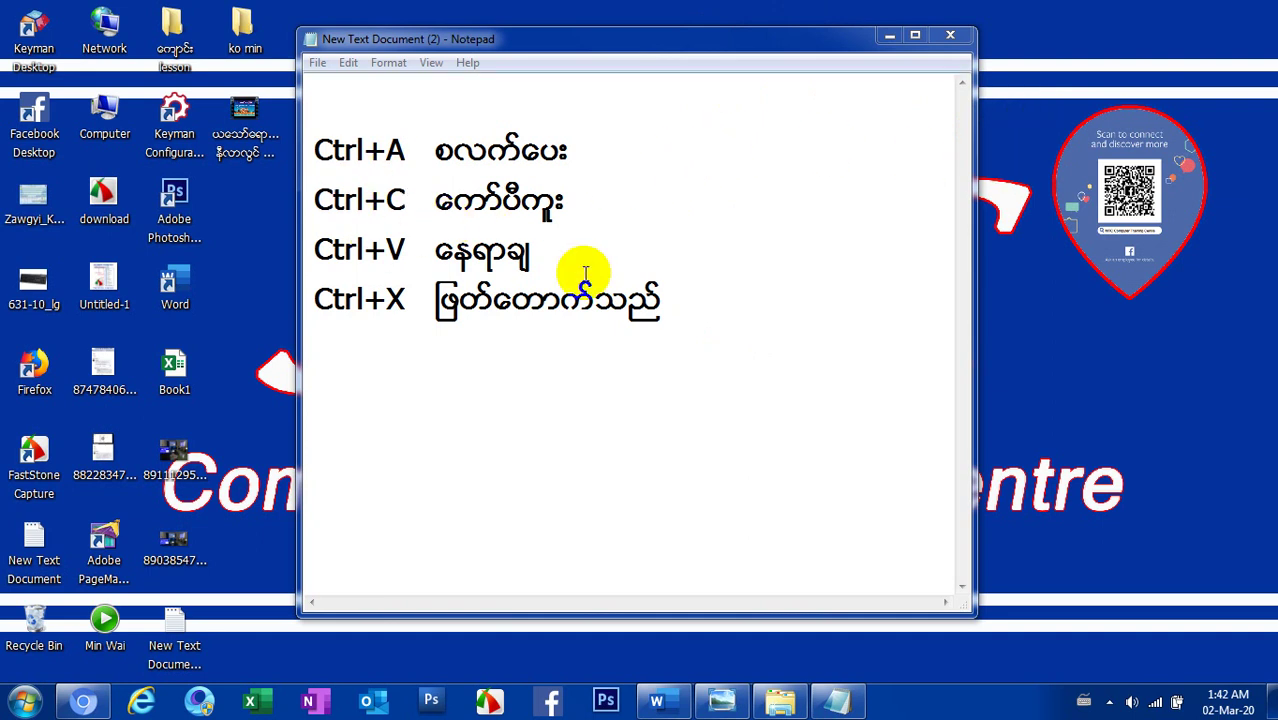
drag(453, 150, 428, 150)
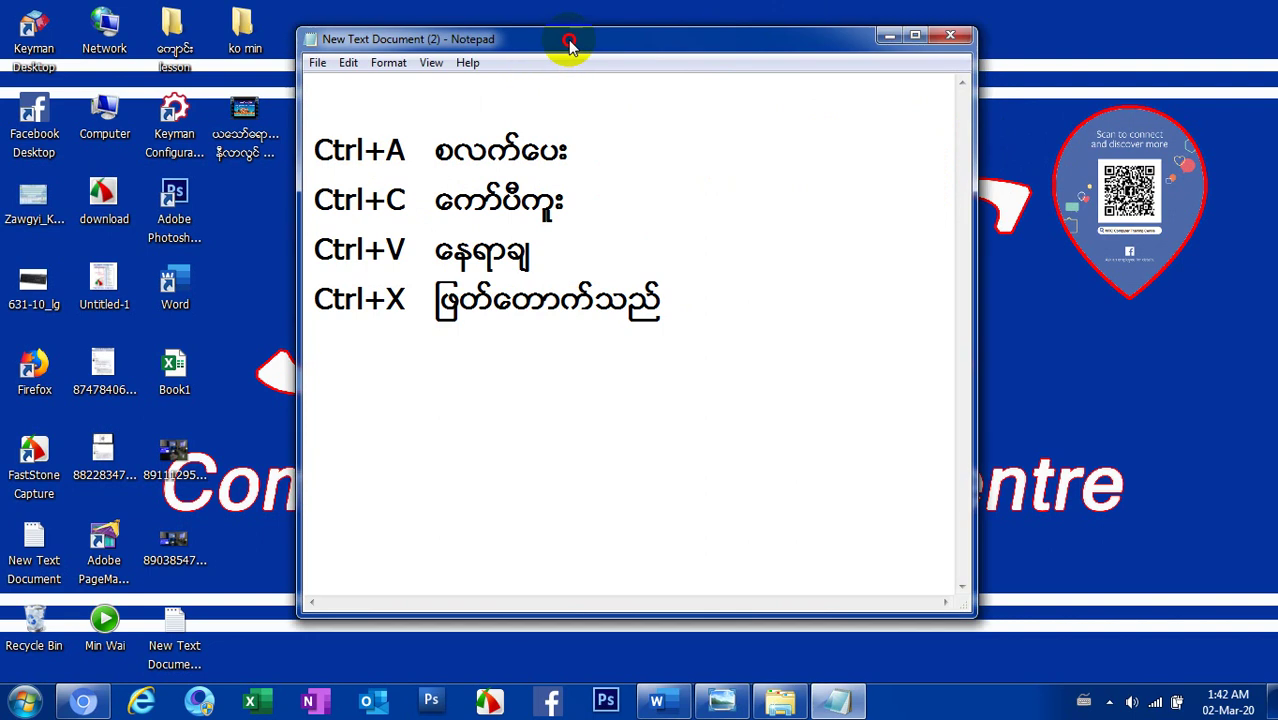
drag(566, 40, 724, 43)
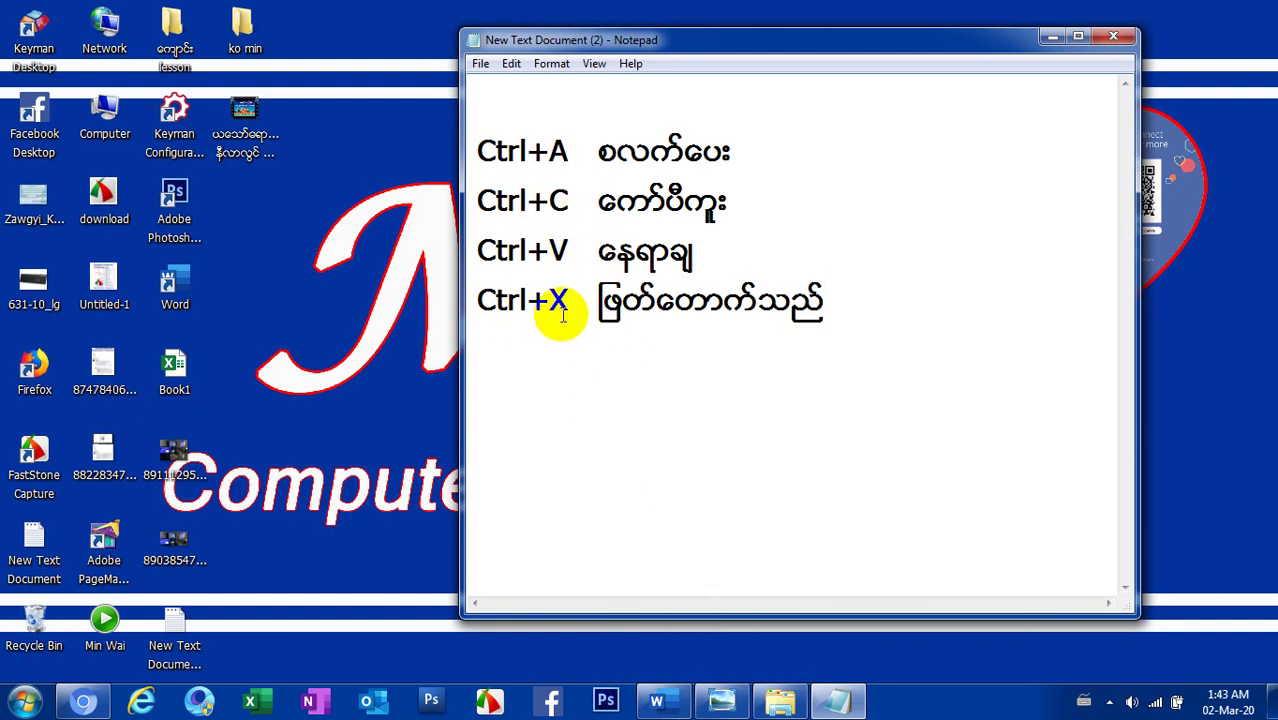
- Examine the Ctrl and Shift keys in the enlarged 631-10_lg keyboard picture in Windows Photo Viewer and minimize the viewer
click(624, 602)
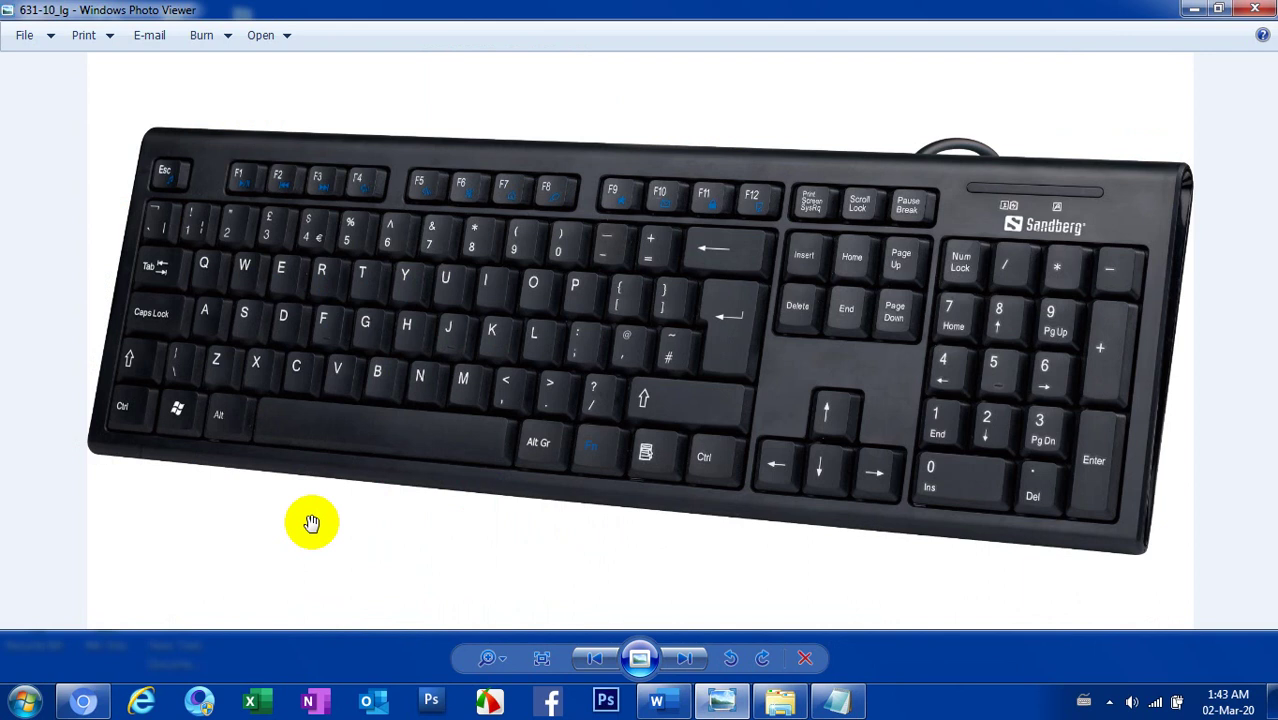
scroll(312, 522, up, 1)
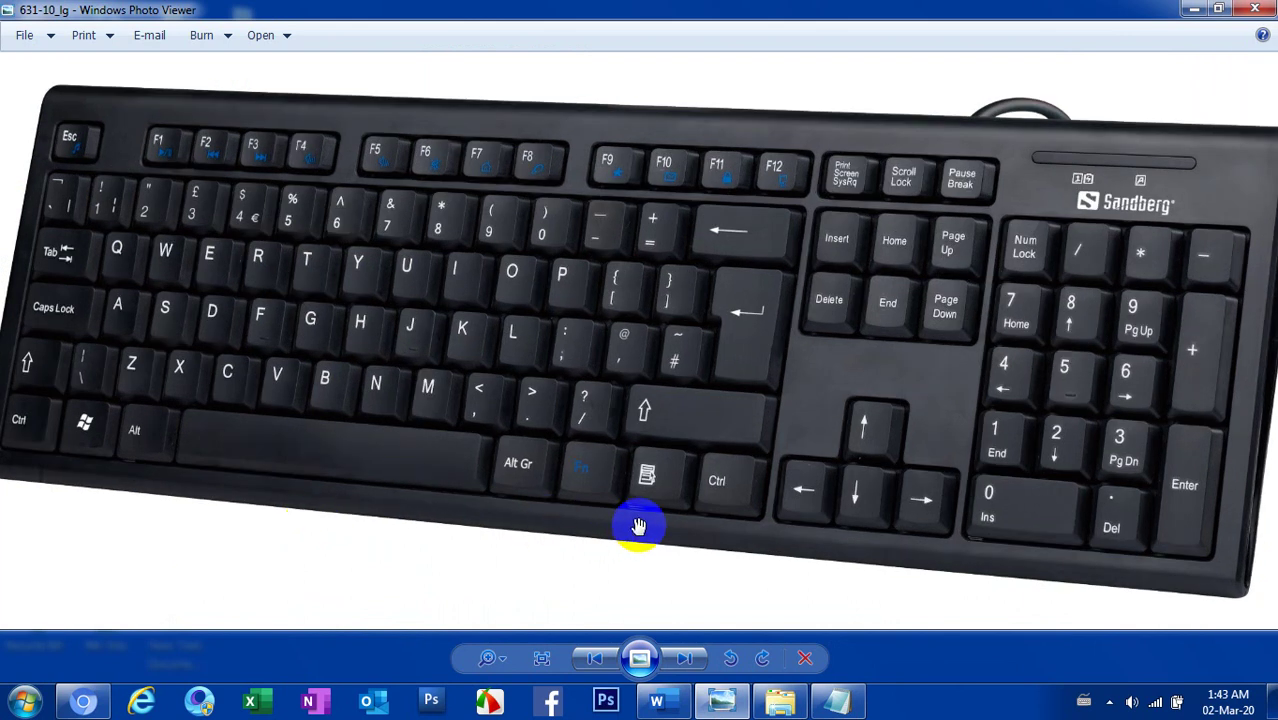
click(718, 492)
click(19, 425)
click(36, 366)
click(22, 425)
click(1194, 10)
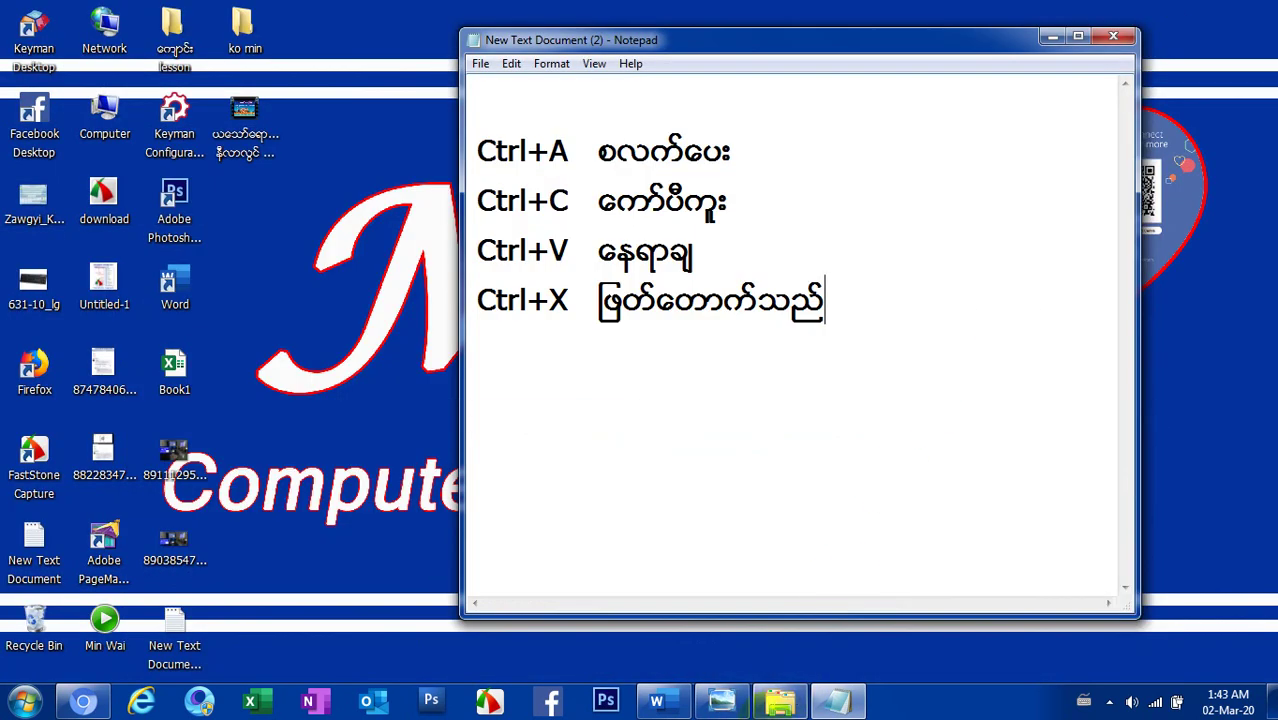
- Bring up the Video folder of the DATA (D:) drive and check the shortcut note in front of it, leaving the note minimized
click(770, 704)
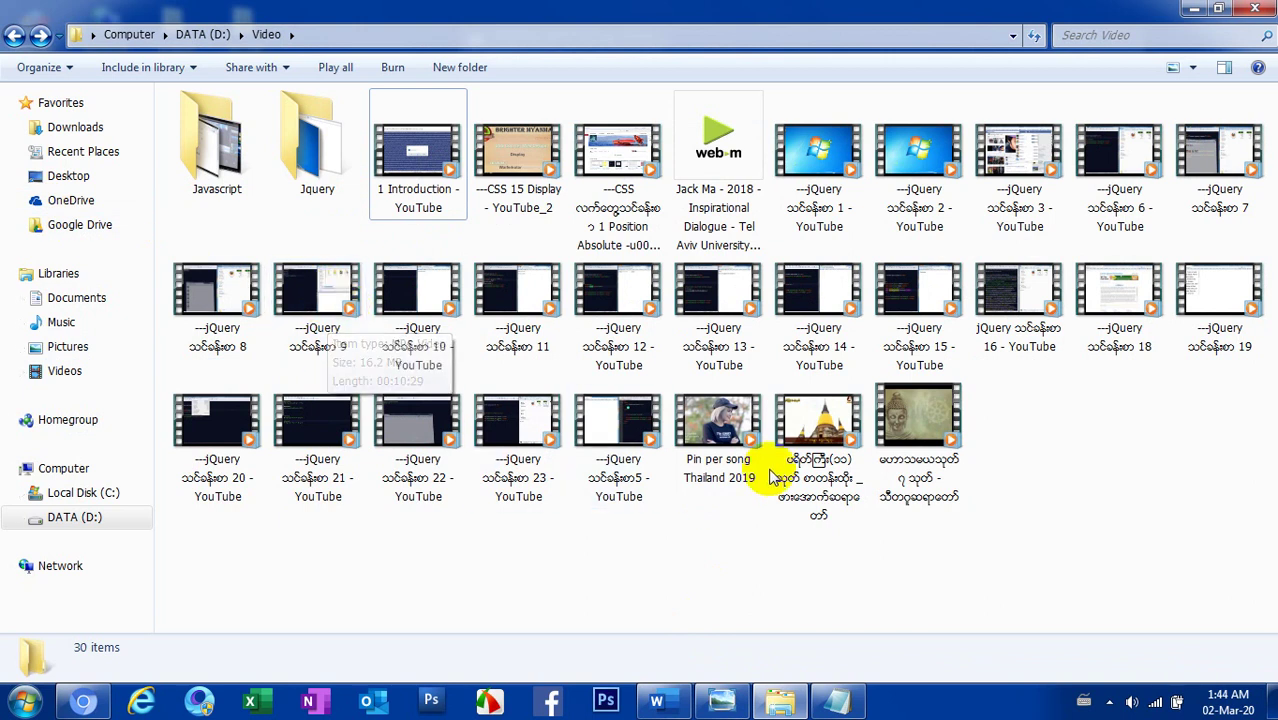
click(838, 701)
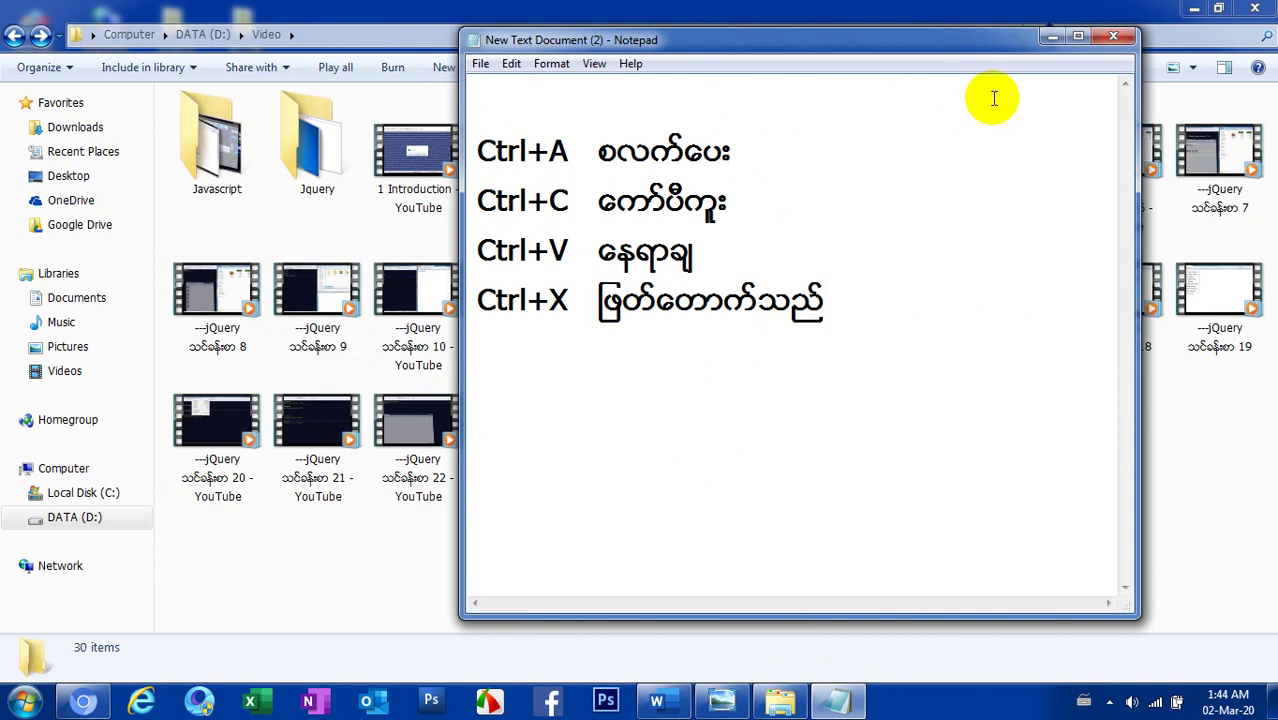
click(1050, 39)
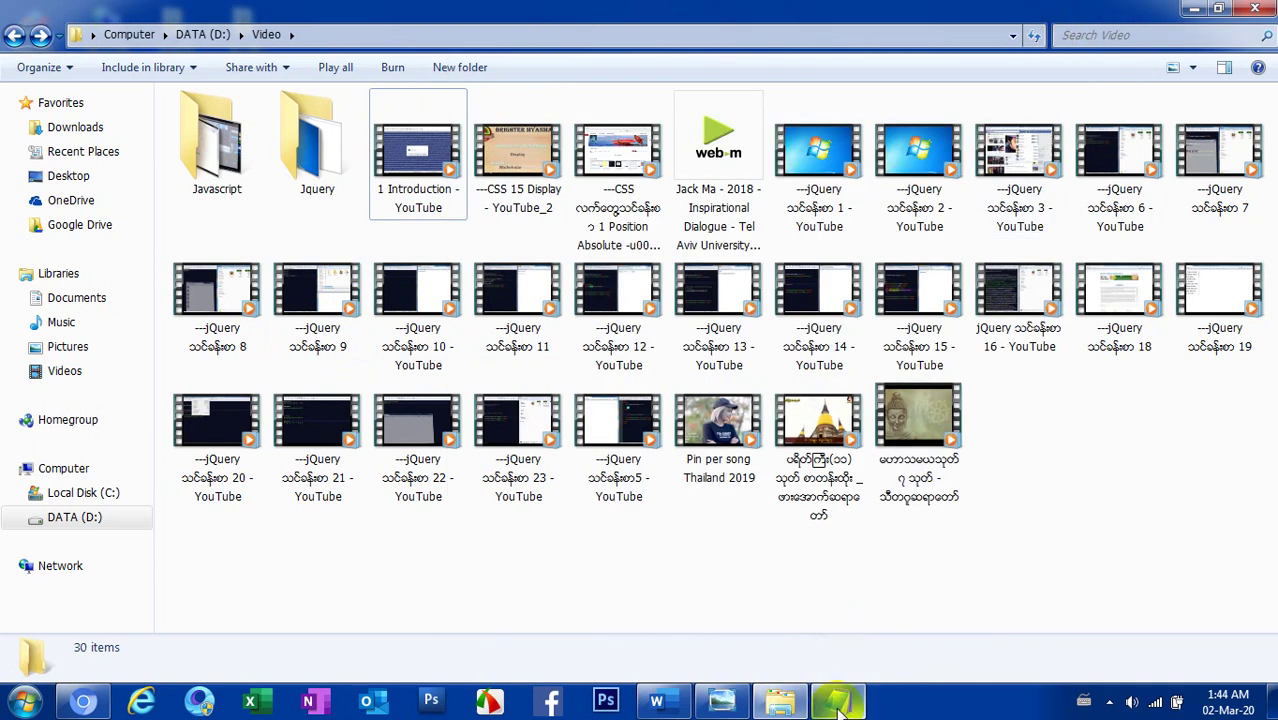
click(842, 706)
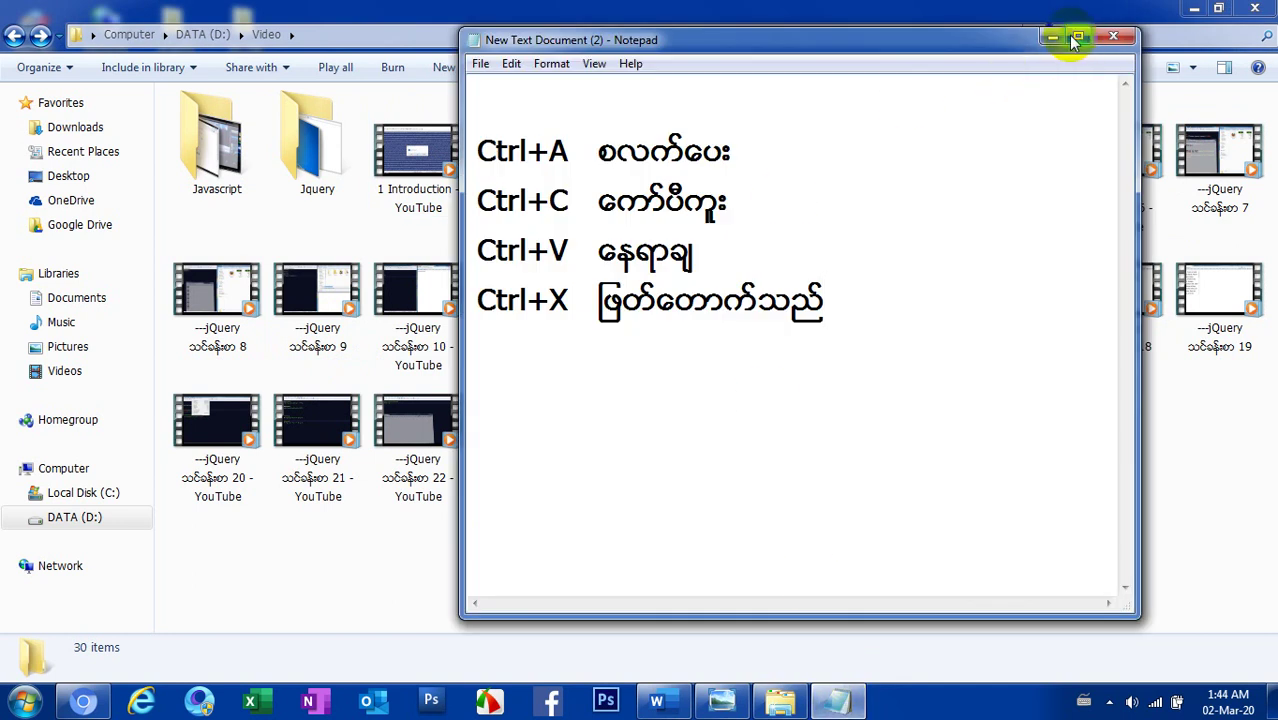
click(1078, 39)
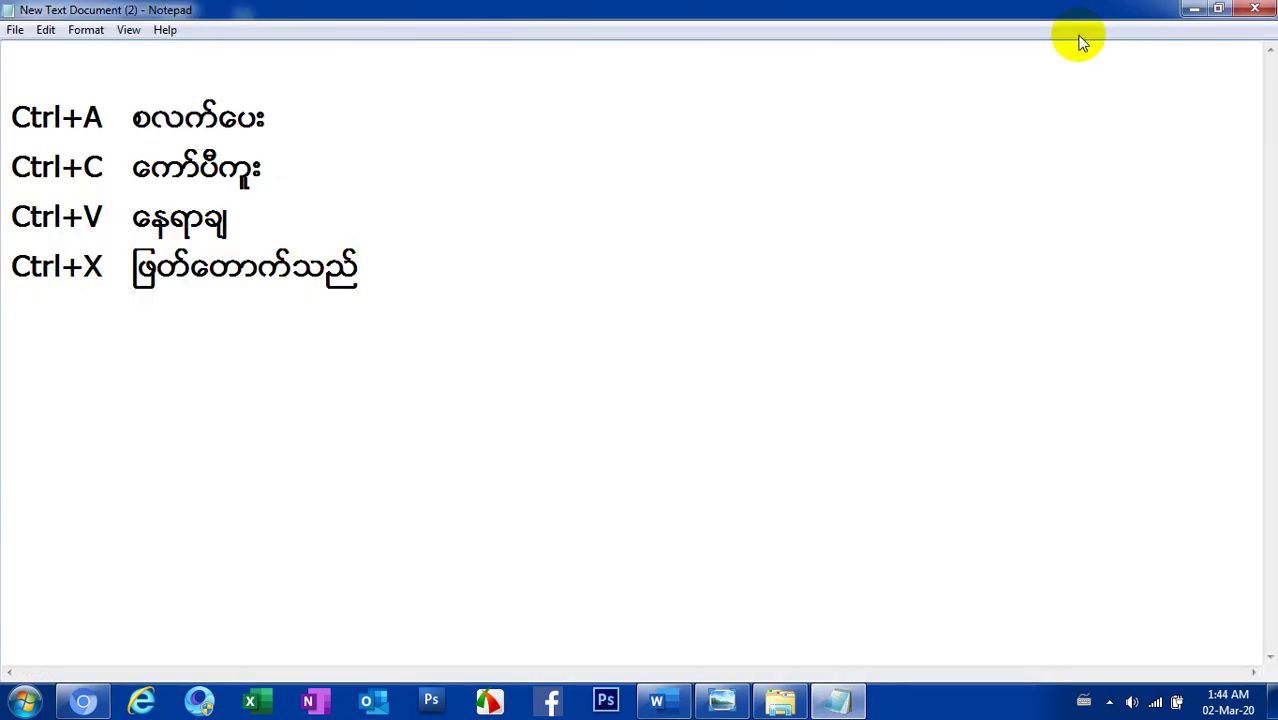
click(1218, 10)
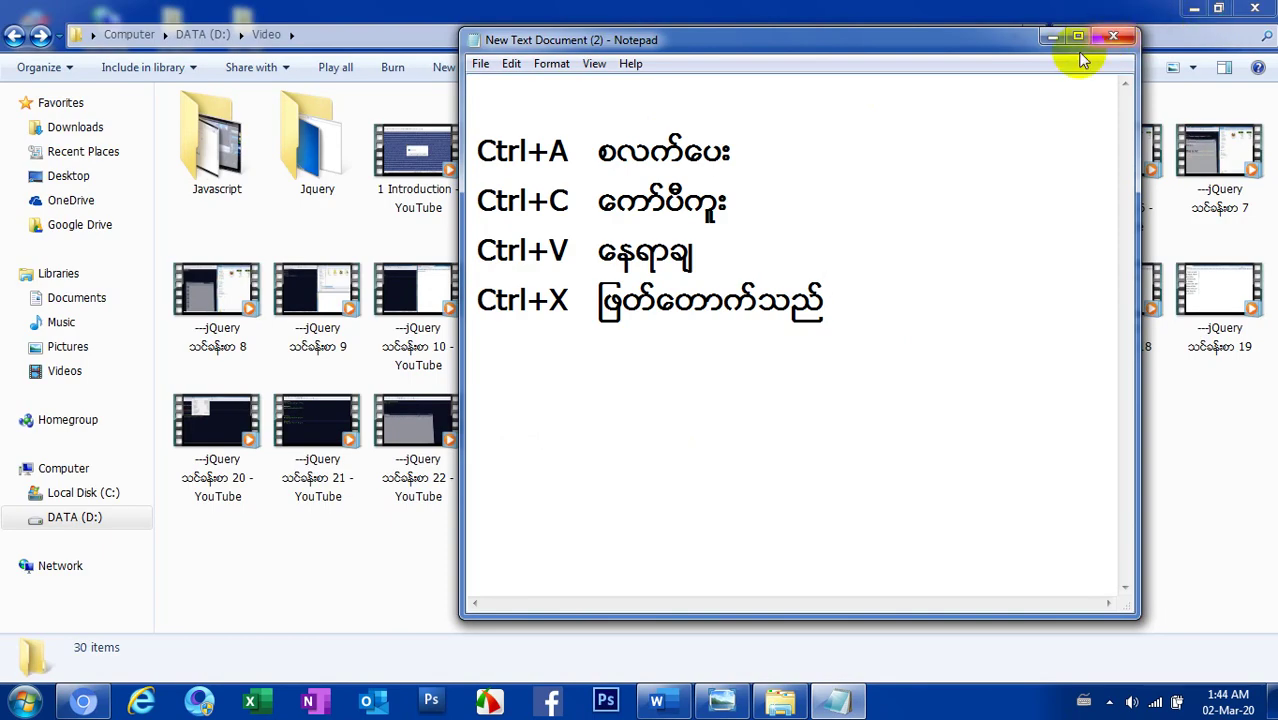
click(1052, 38)
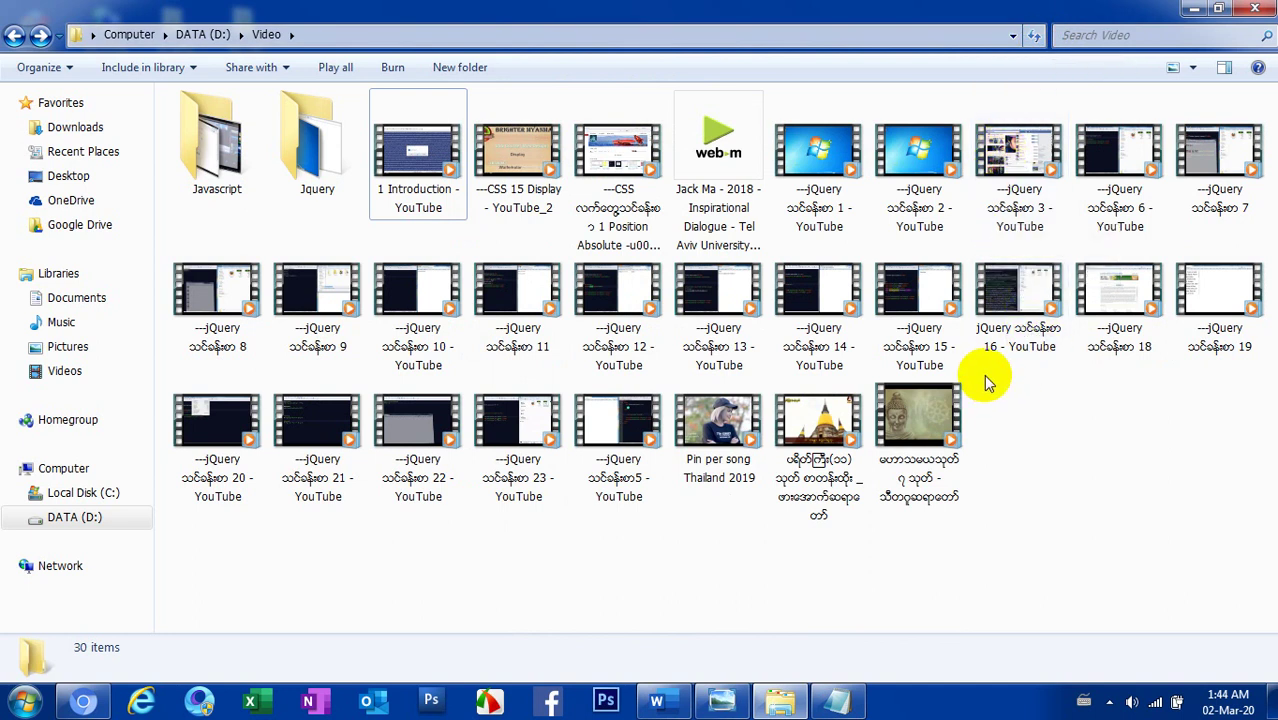
- Select all items in the Video folder and consult the copy shortcut in the note
key(ctrl+a)
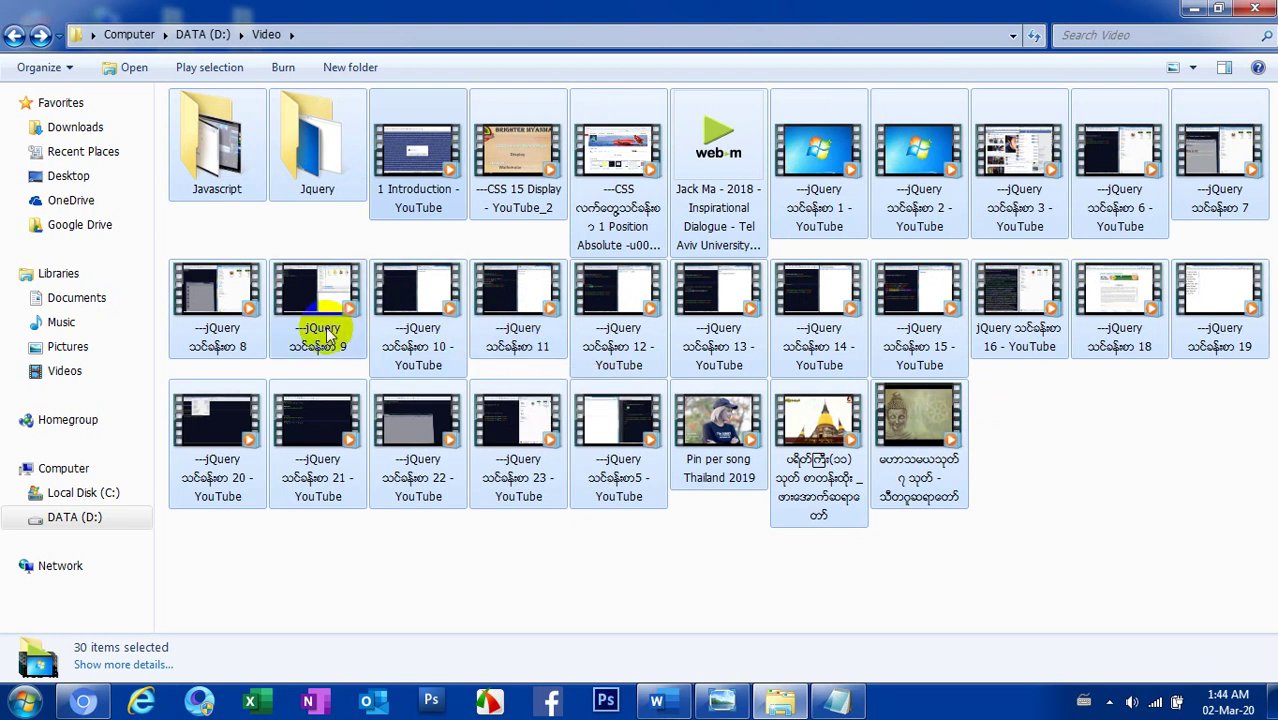
drag(328, 335, 937, 437)
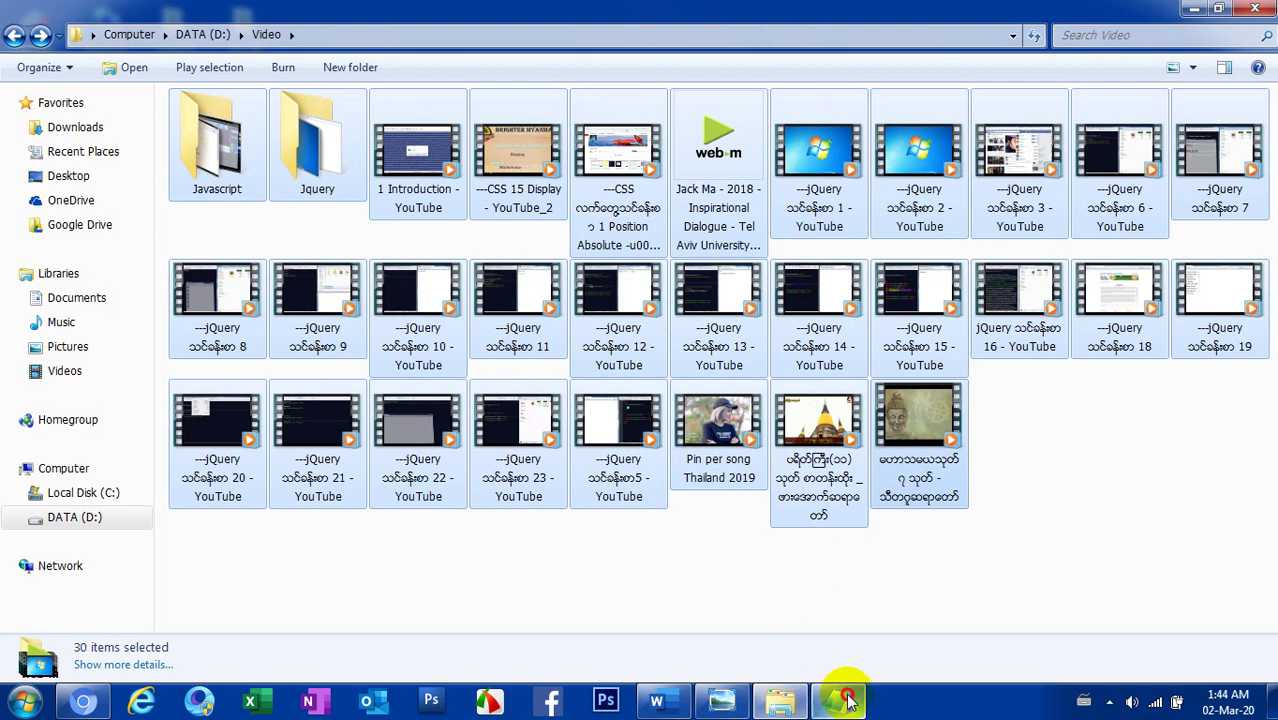
click(845, 700)
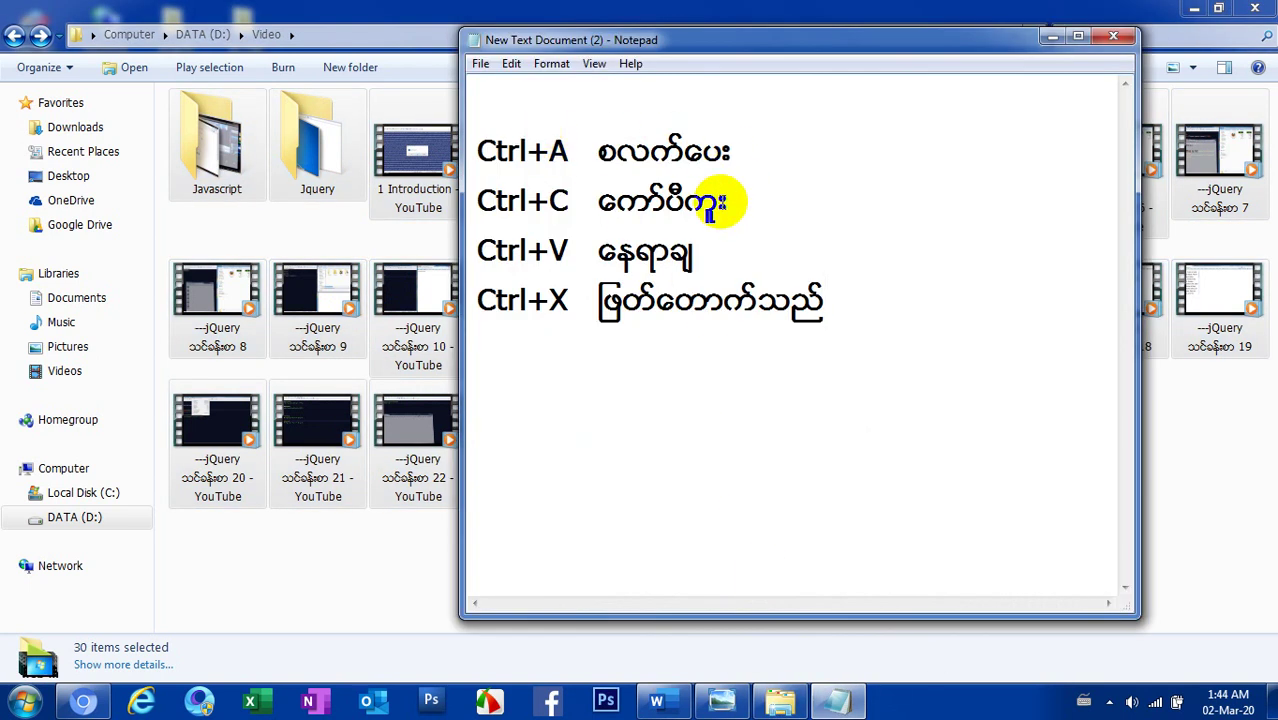
double_click(518, 203)
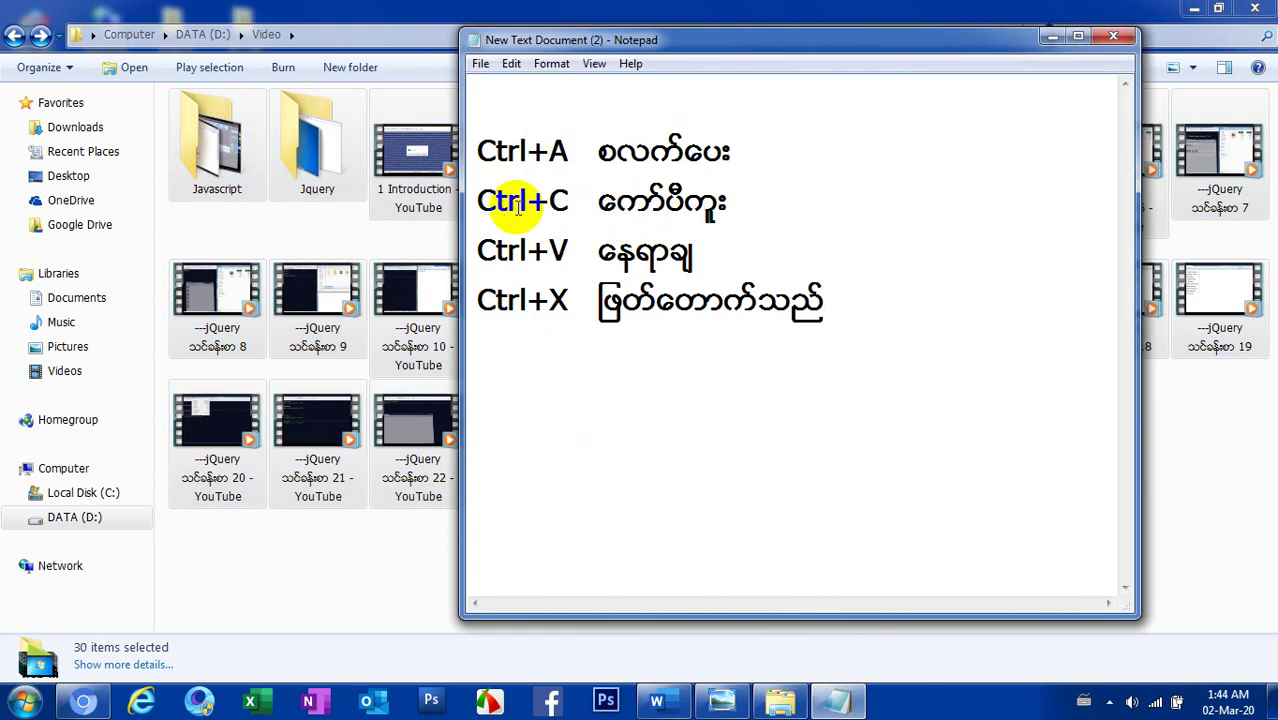
drag(628, 212, 686, 222)
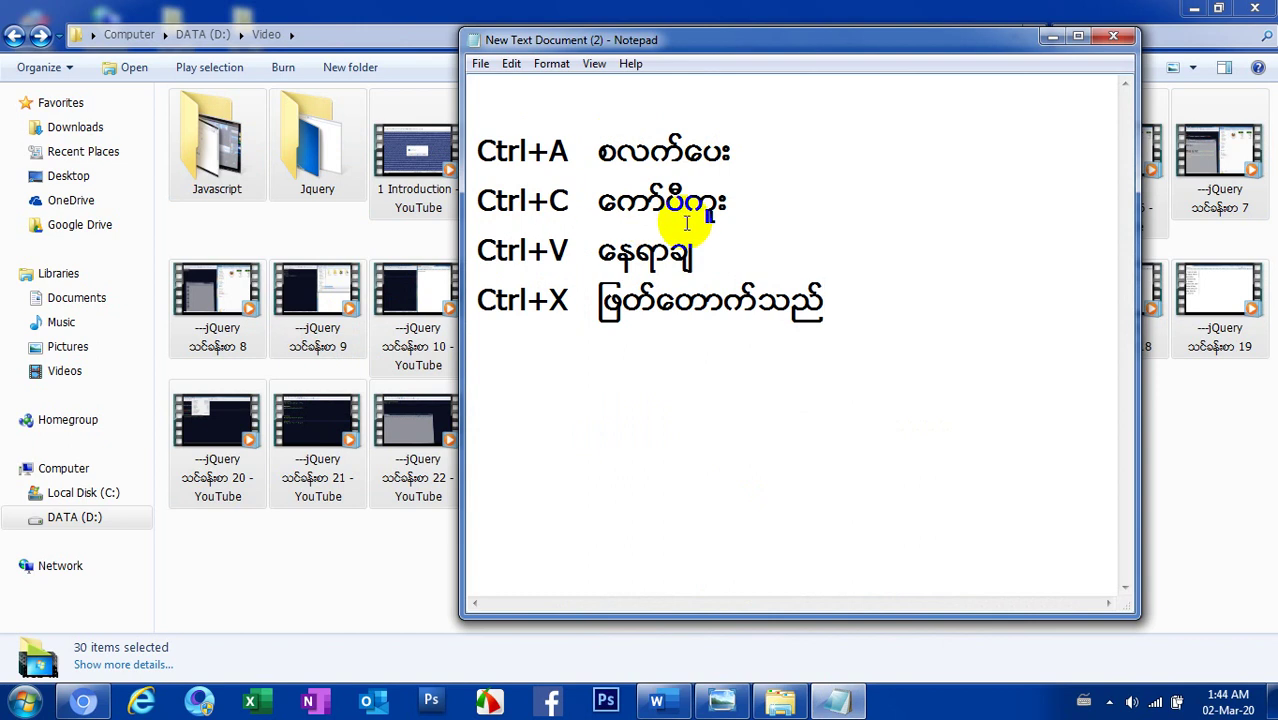
click(1028, 76)
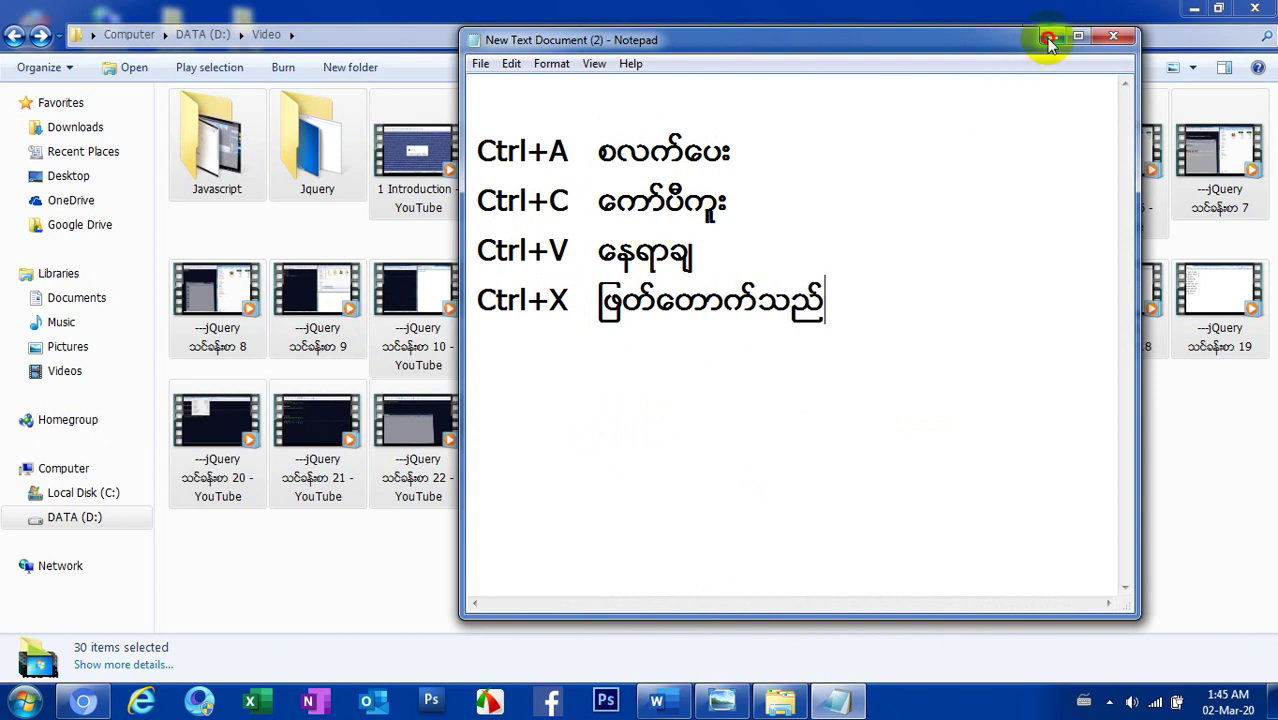
click(1048, 40)
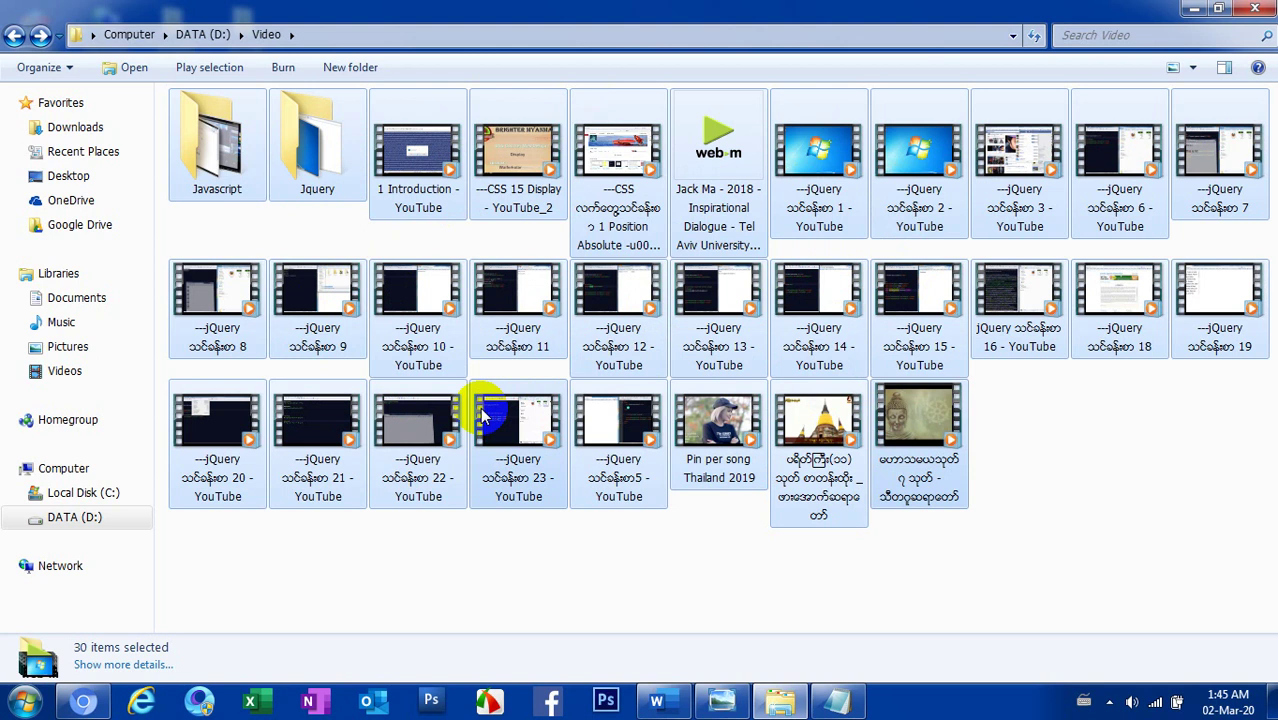
- Clear the selection, copy only the video Pin per song Thailand 2019, and minimize the Video folder window
click(1041, 518)
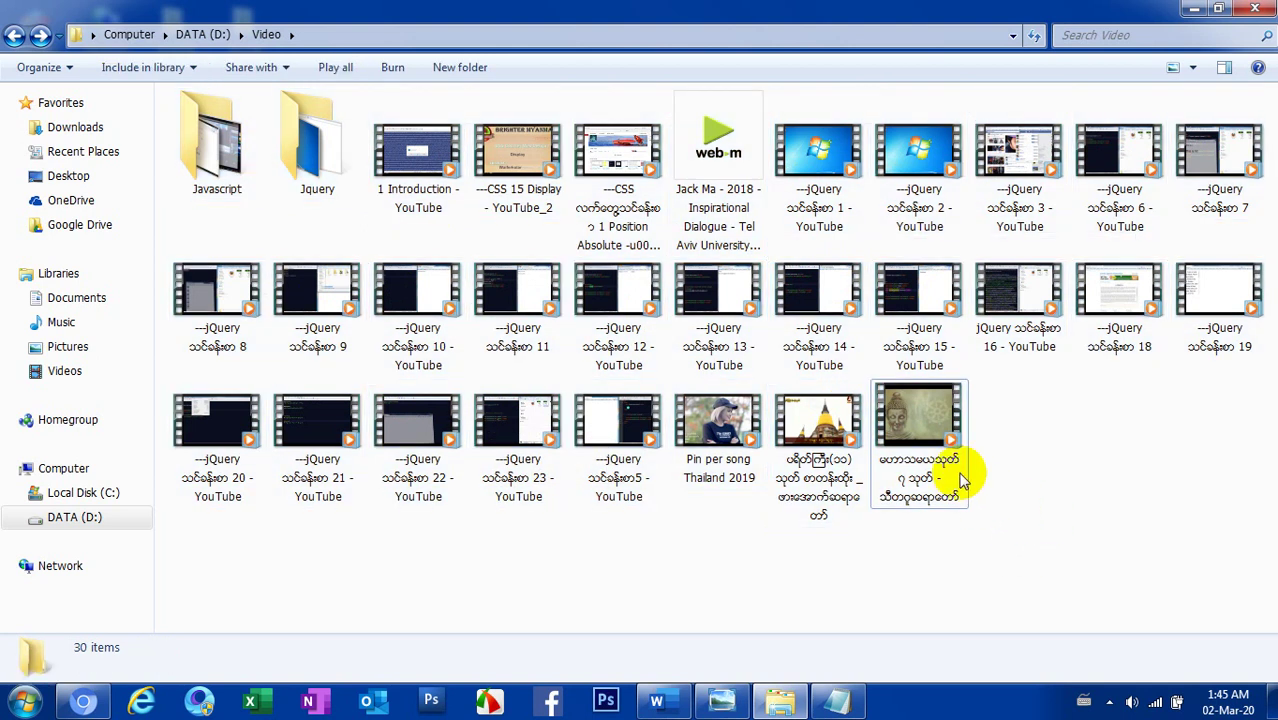
click(913, 423)
click(1045, 479)
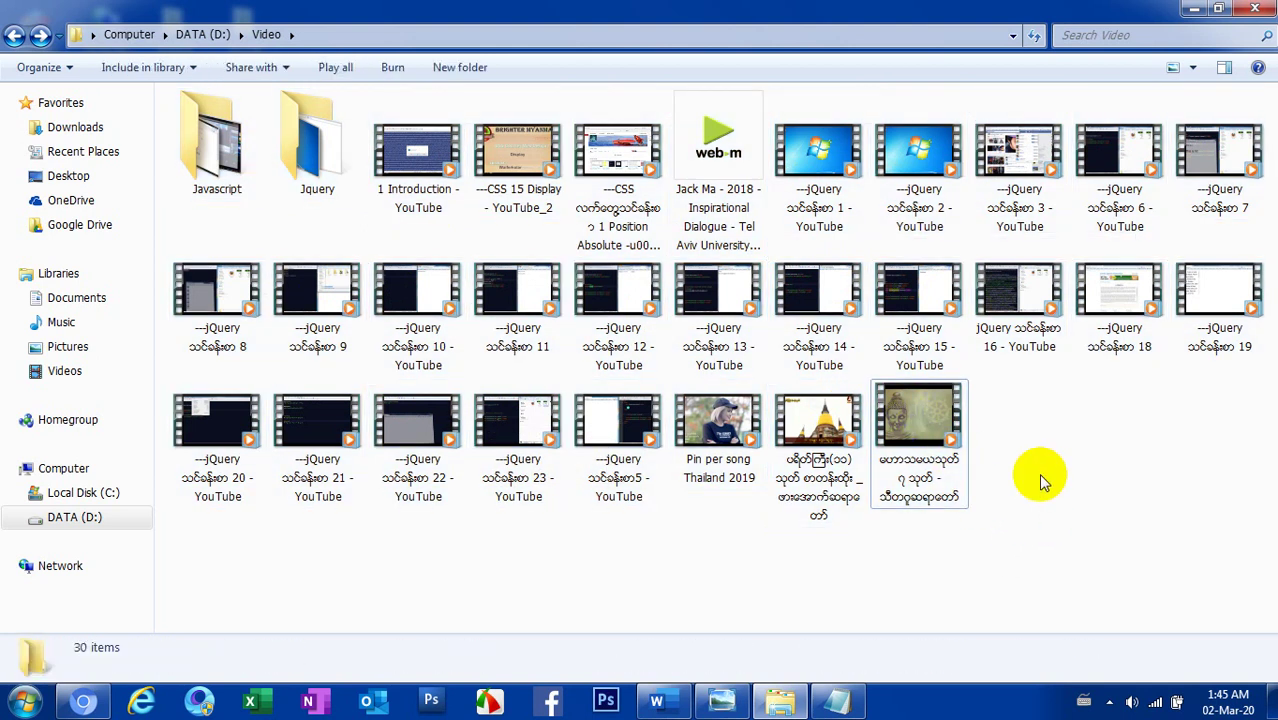
click(722, 447)
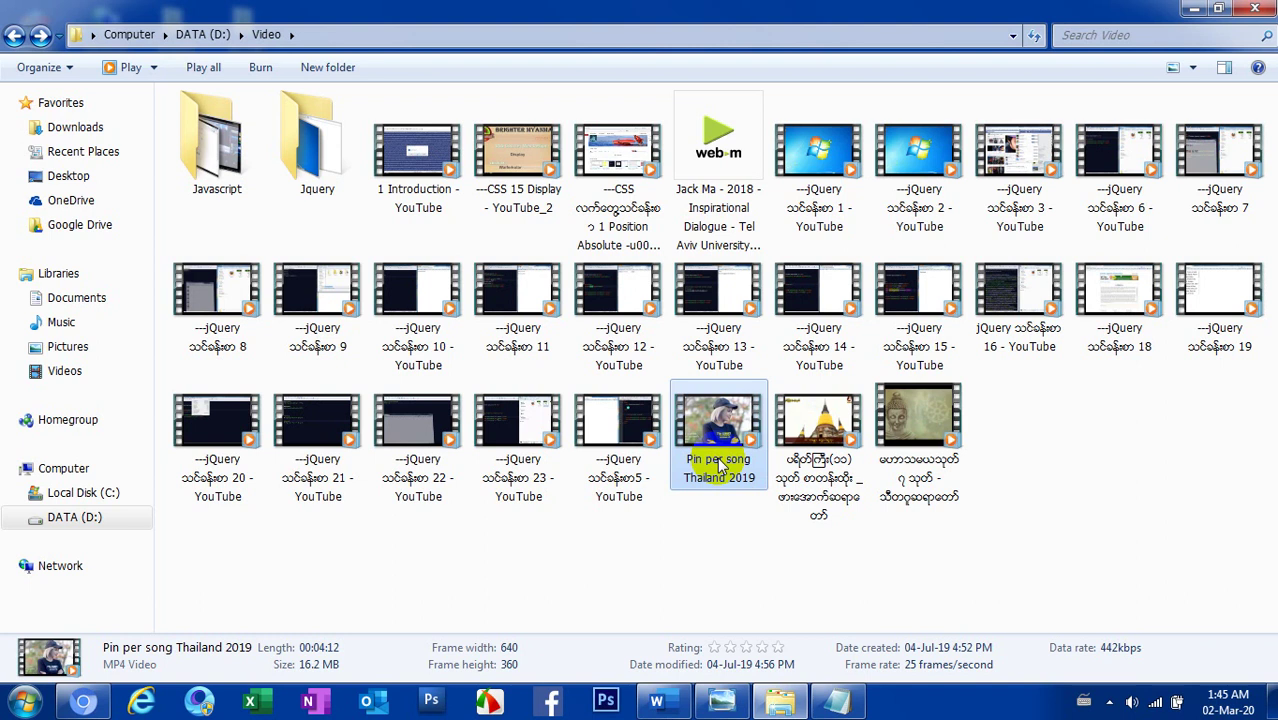
click(1195, 10)
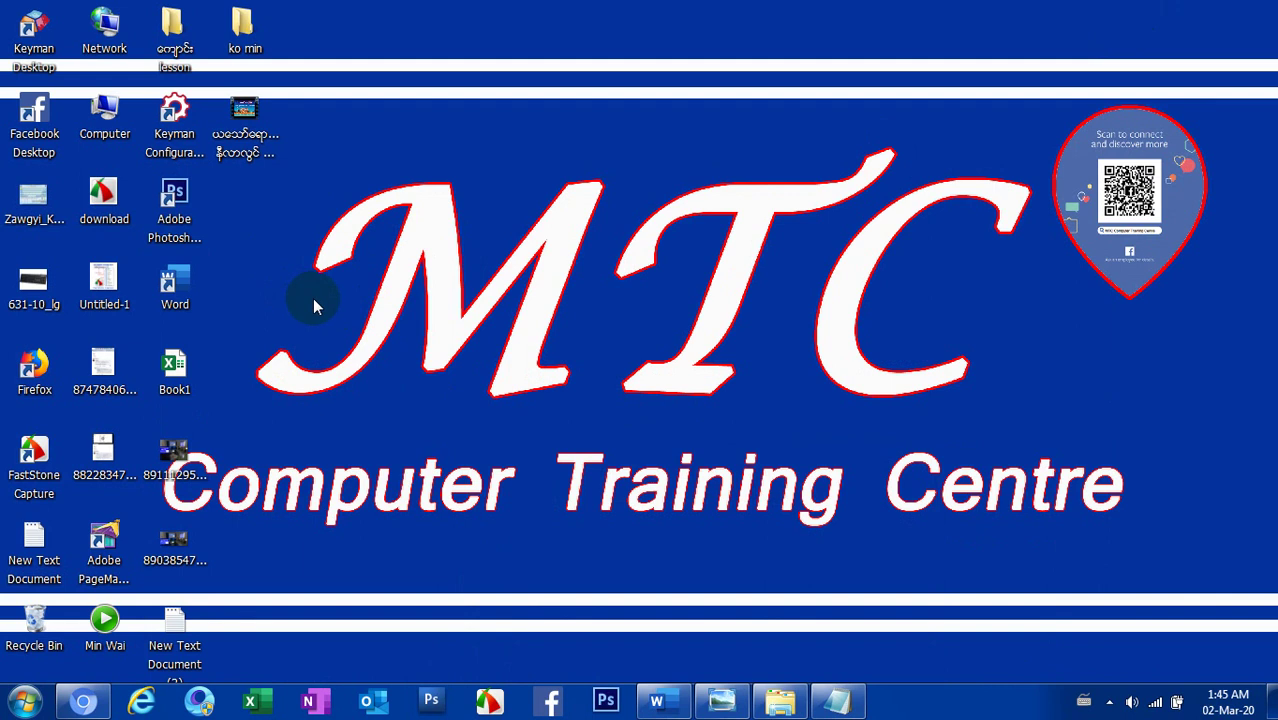
- Consult the shortcut note once more and paste the copied video onto the desktop
click(837, 700)
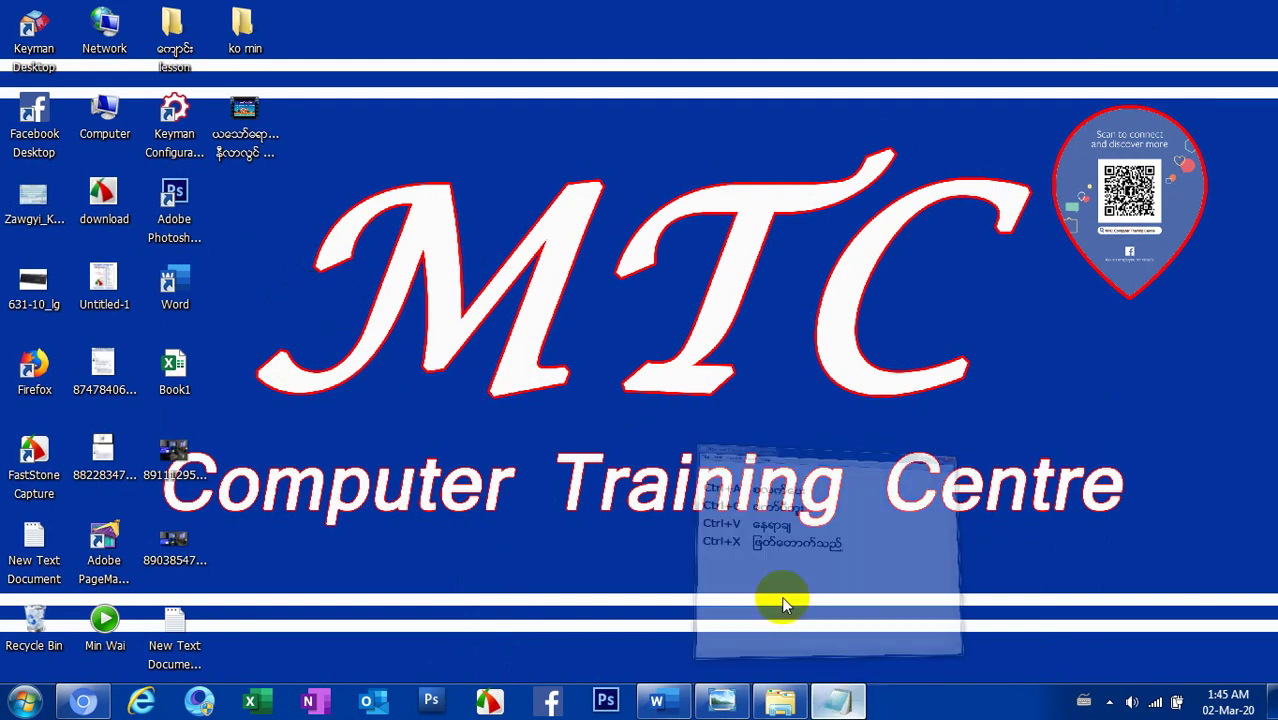
drag(688, 205, 710, 220)
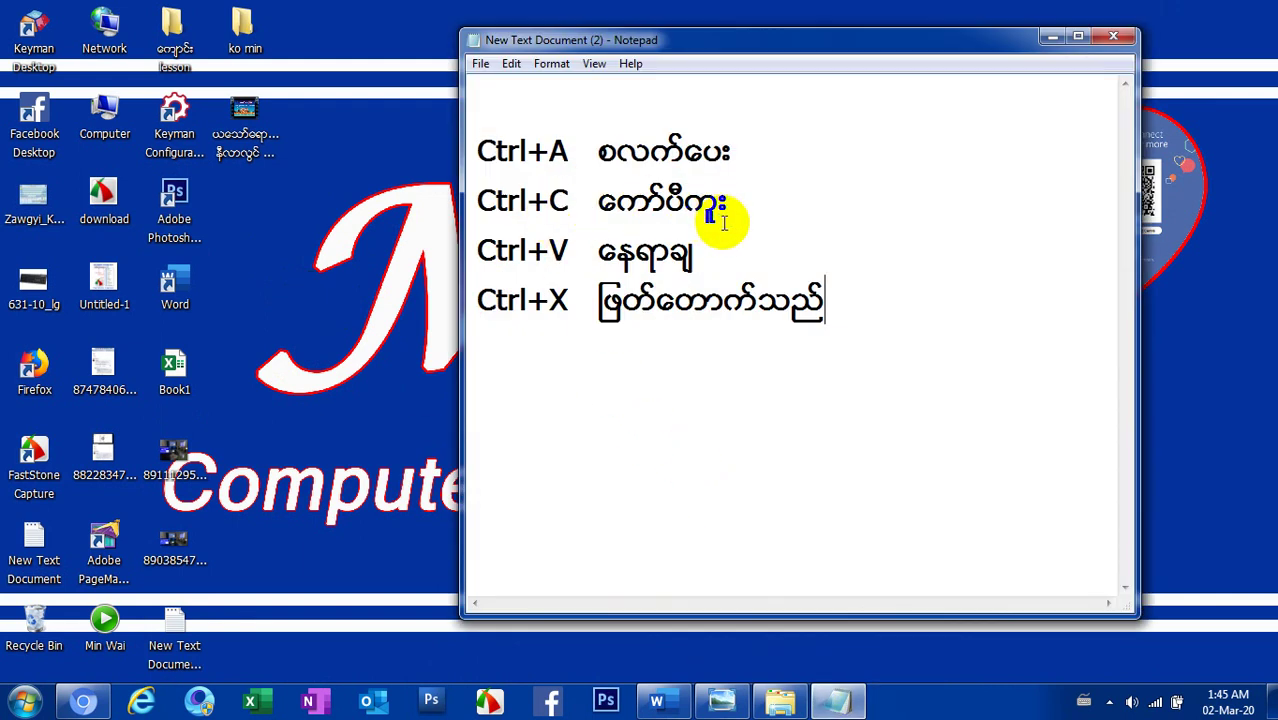
click(1052, 38)
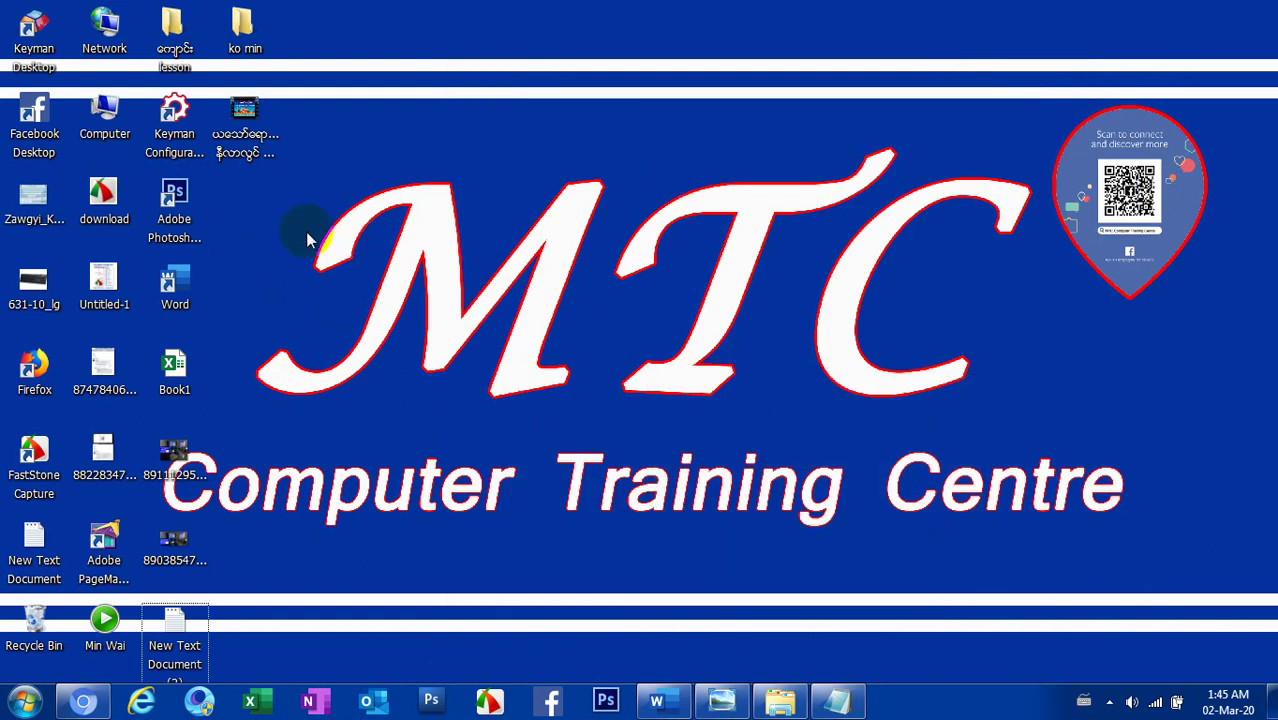
key(ctrl+v)
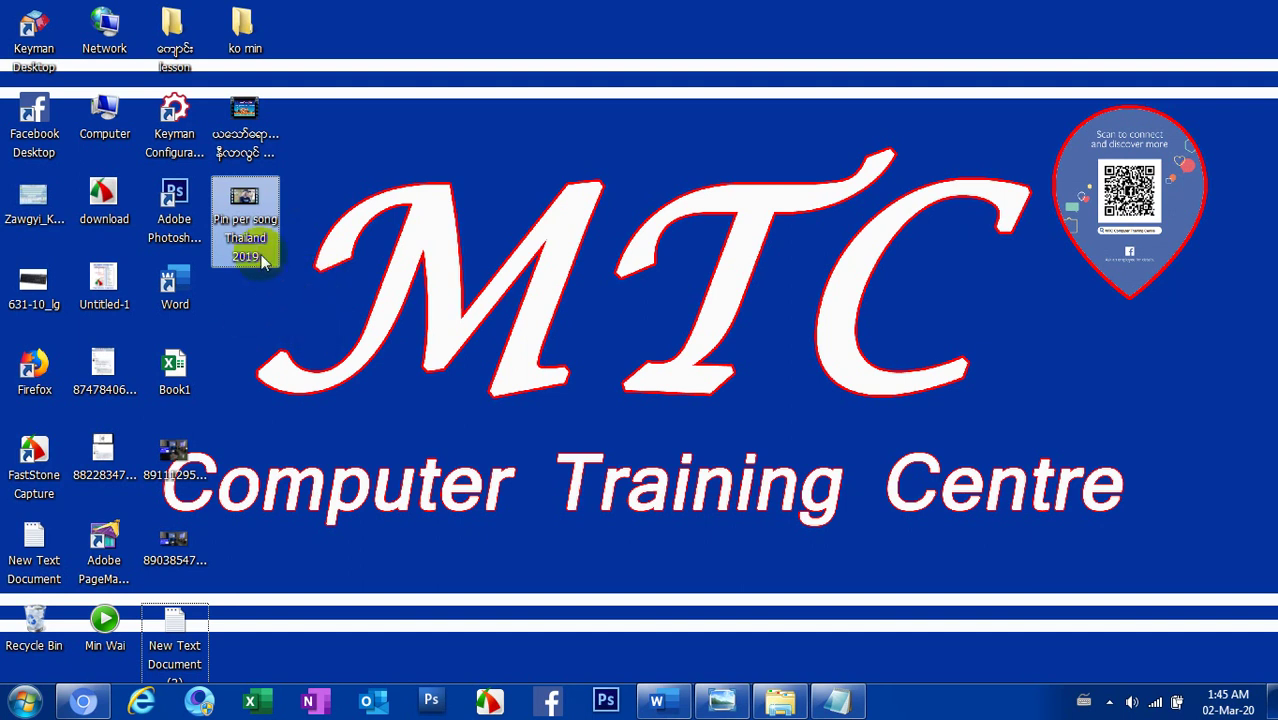
- Paste the copied video into the Documents library as well and minimize that folder window
double_click(117, 122)
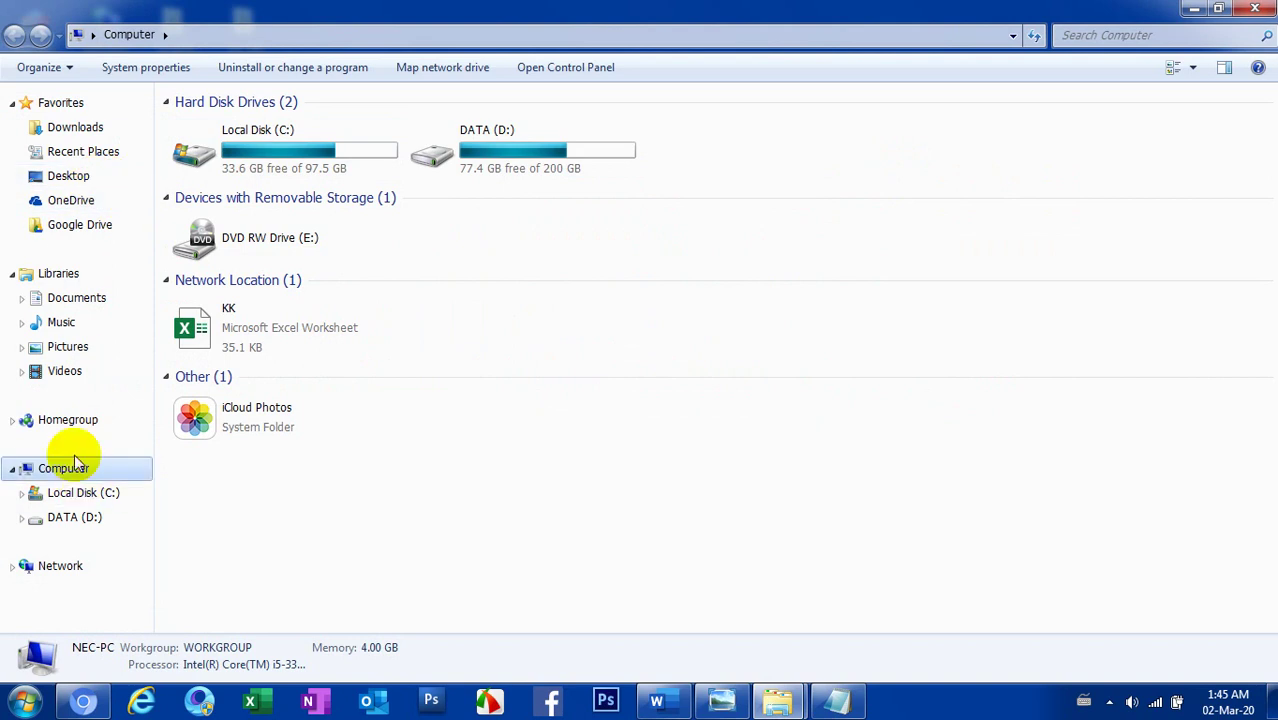
click(88, 302)
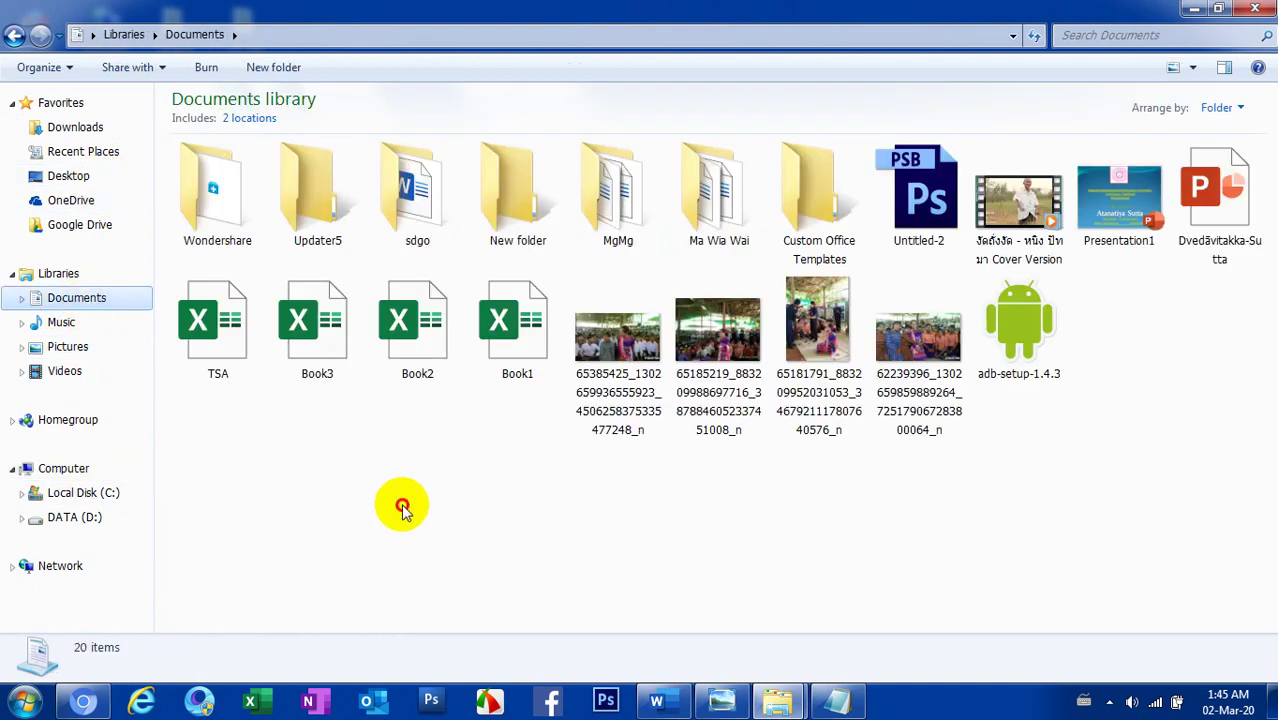
key(ctrl+v)
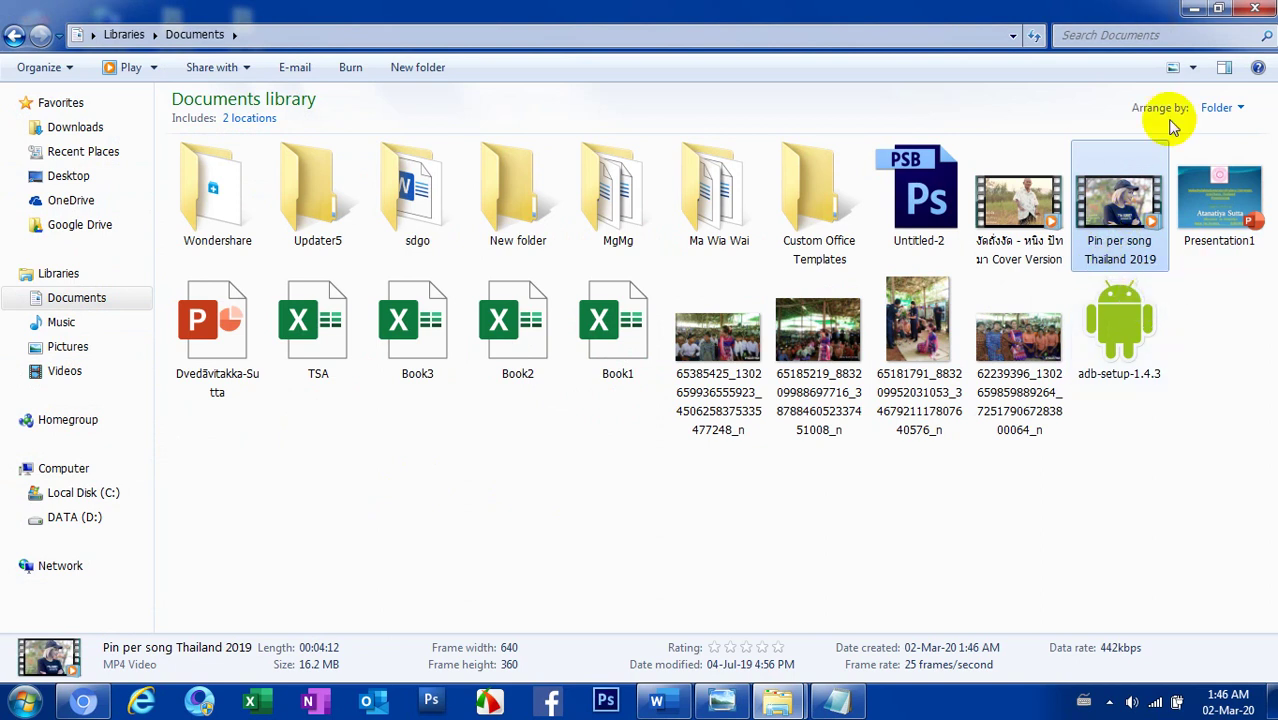
click(1193, 12)
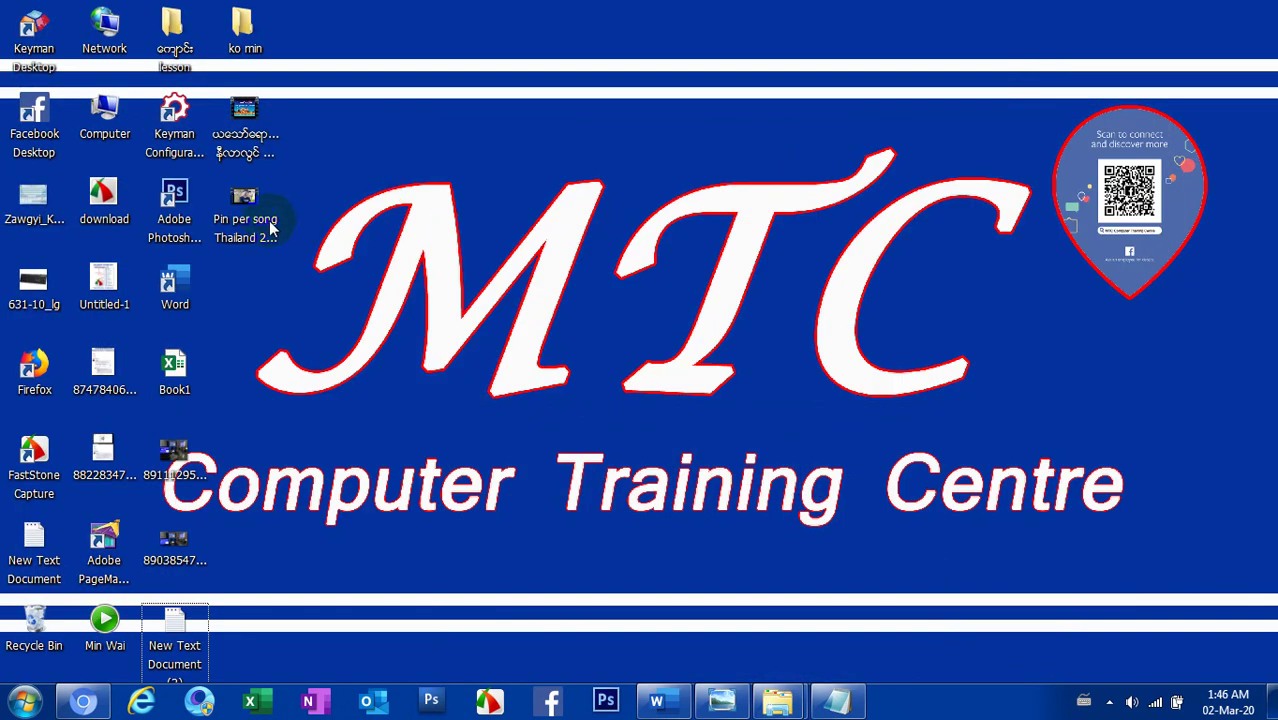
- Restore the Video folder window, consult the cut shortcut in the note, and minimize the note
mouse_move(790, 702)
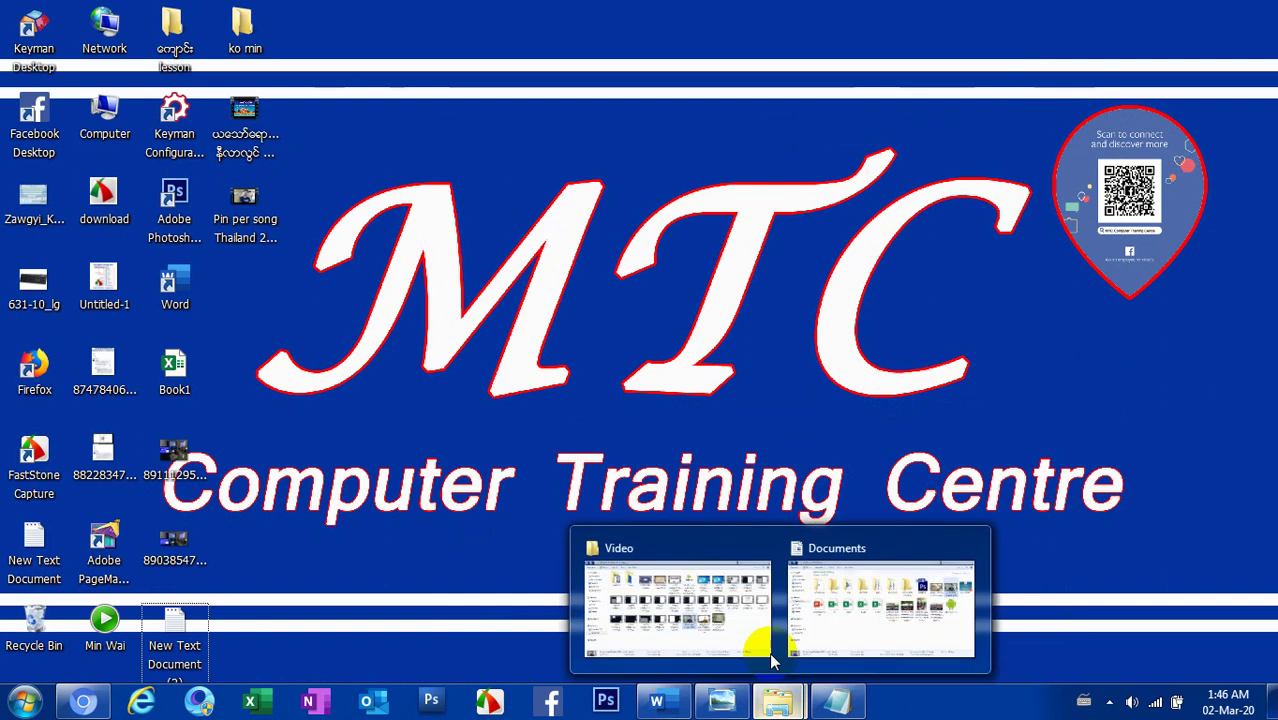
click(745, 610)
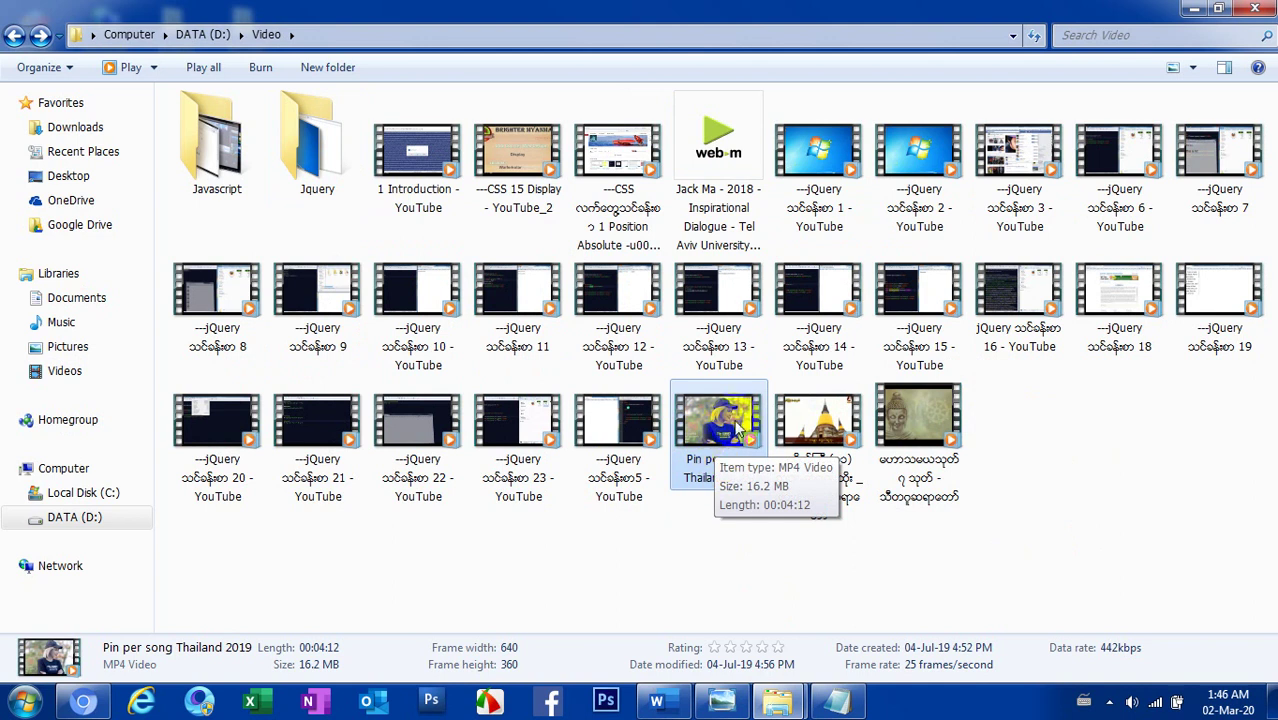
click(840, 703)
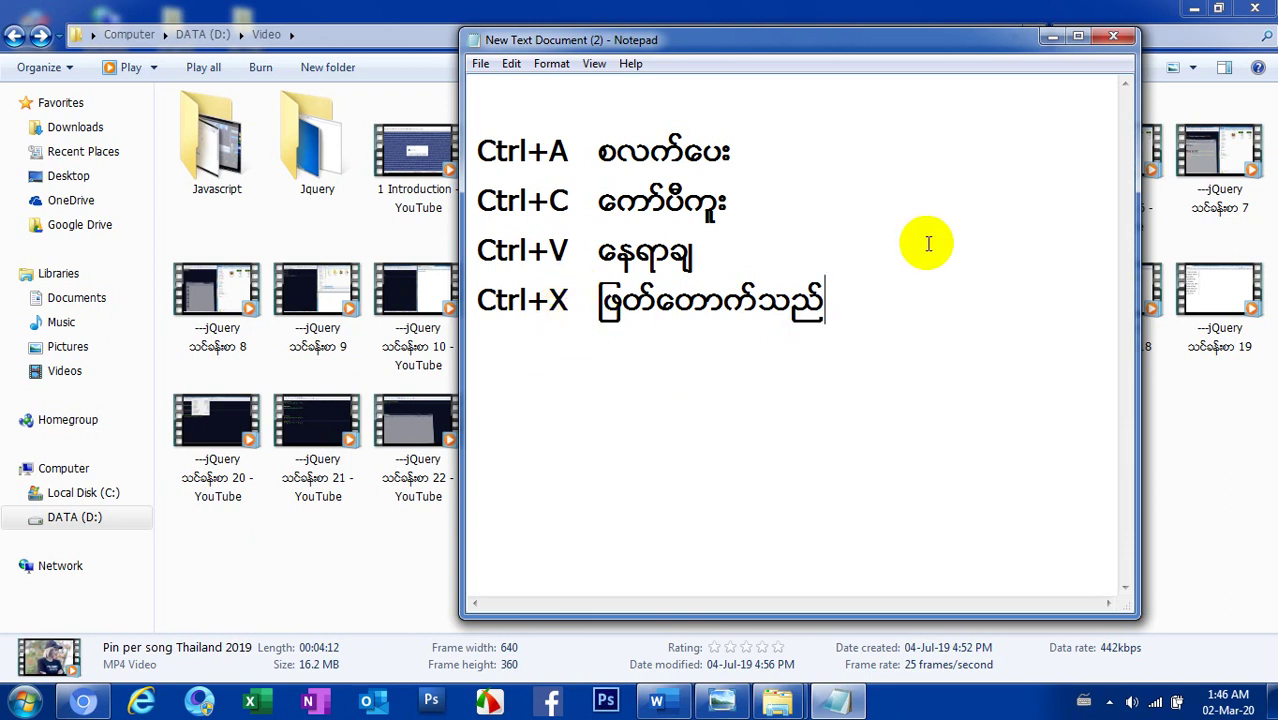
click(1052, 37)
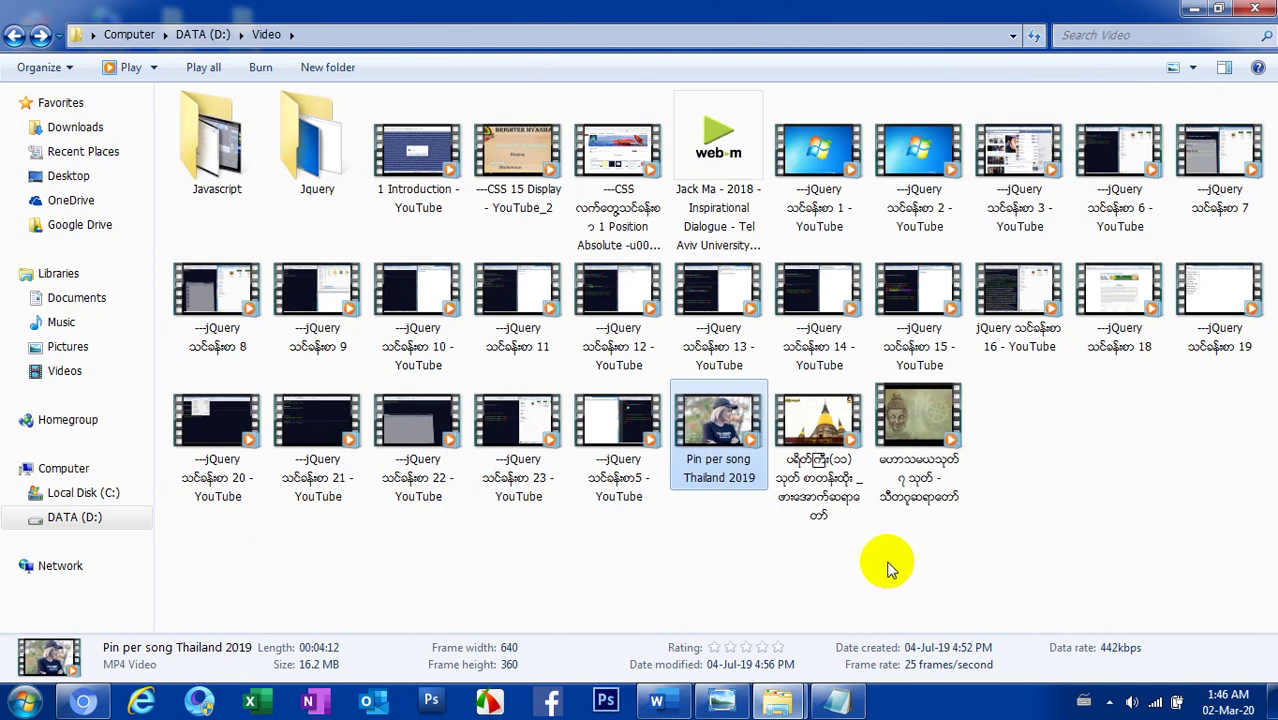
- Cut the video Pin per song Thailand 2019 from the Video folder and paste it into the Videos library
click(772, 505)
click(737, 437)
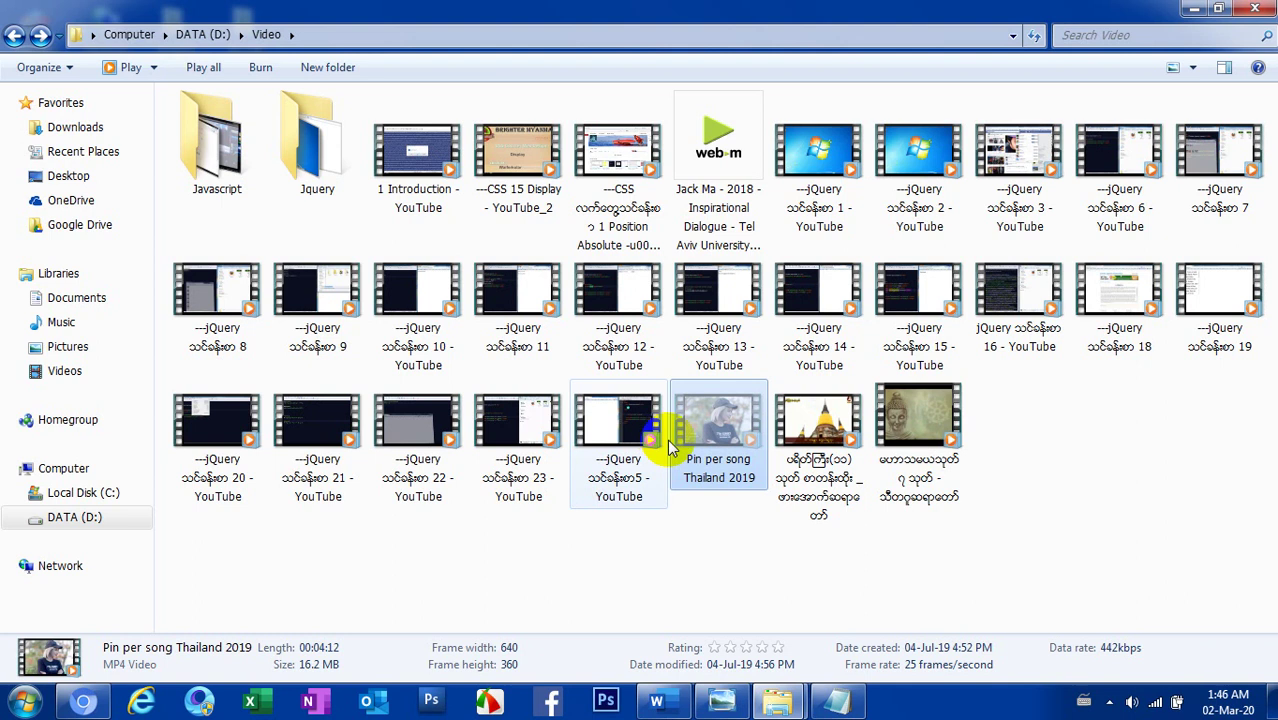
click(67, 371)
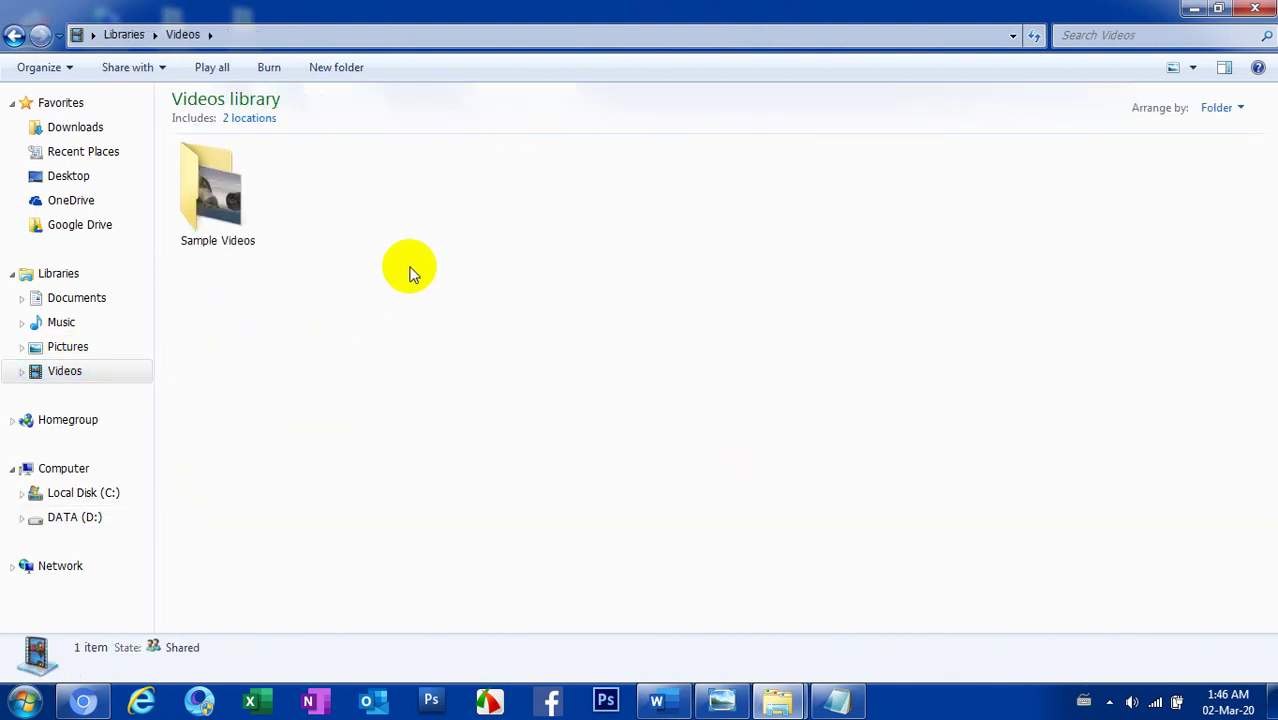
key(ctrl+v)
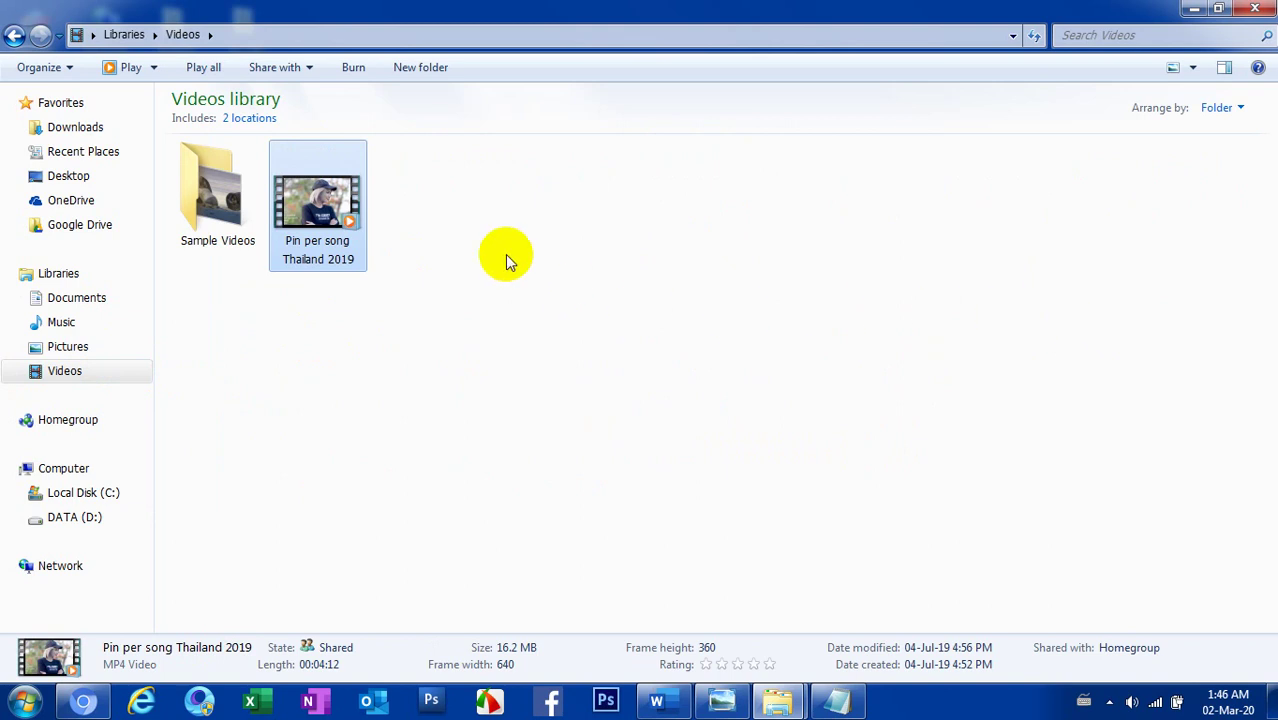
- Return to the Video folder, cut the ပရိတ်ကြီး(၁၁) သုတ် video with the pagoda thumbnail, and paste it into the Pictures library
click(14, 35)
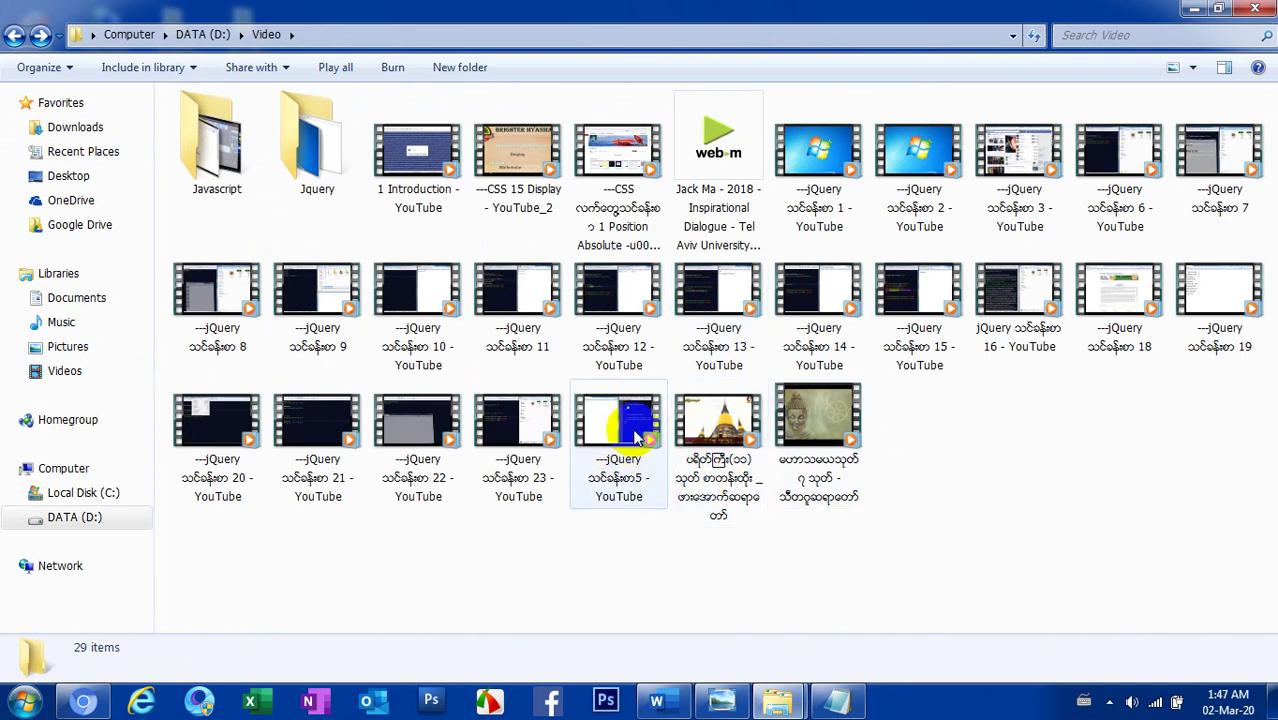
click(727, 432)
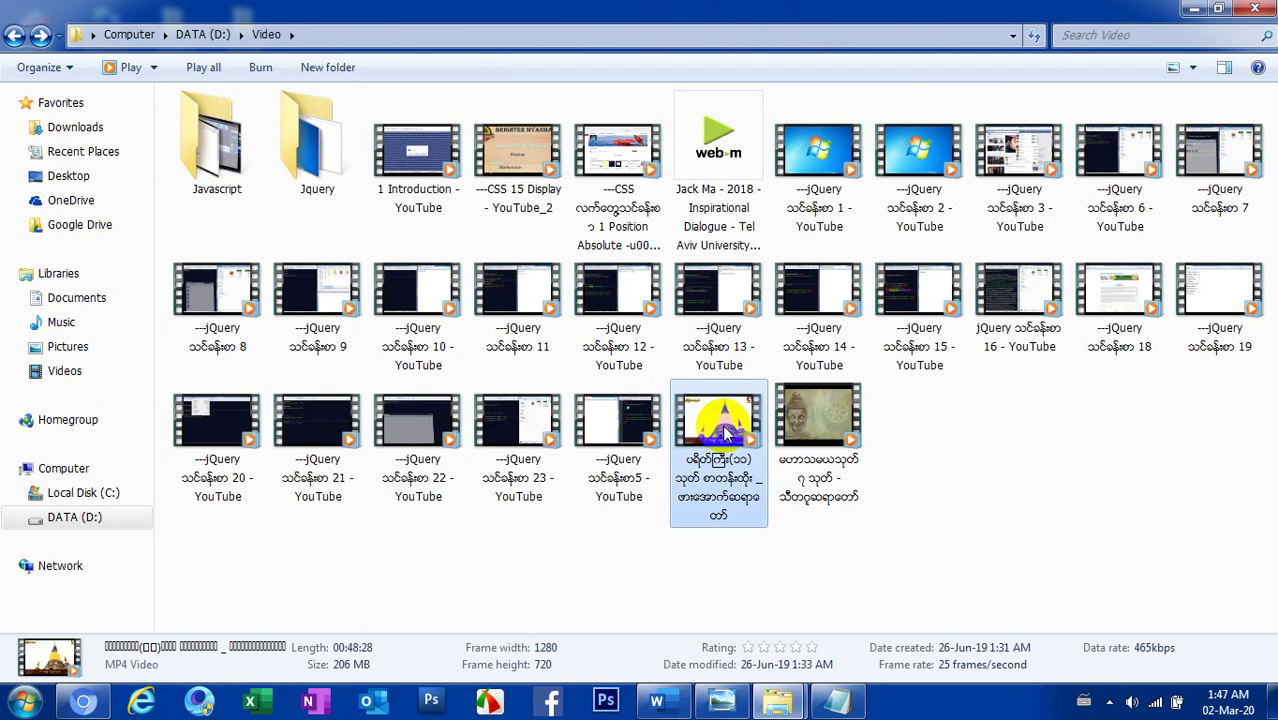
click(68, 347)
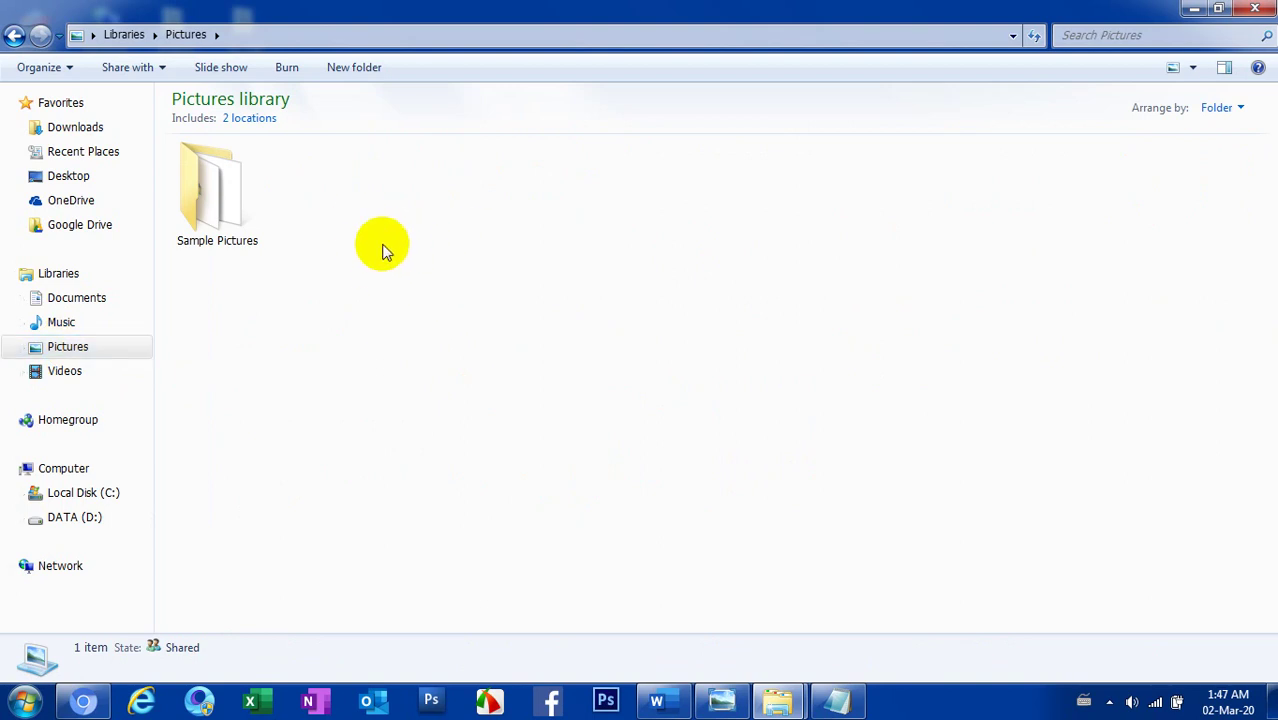
key(ctrl+v)
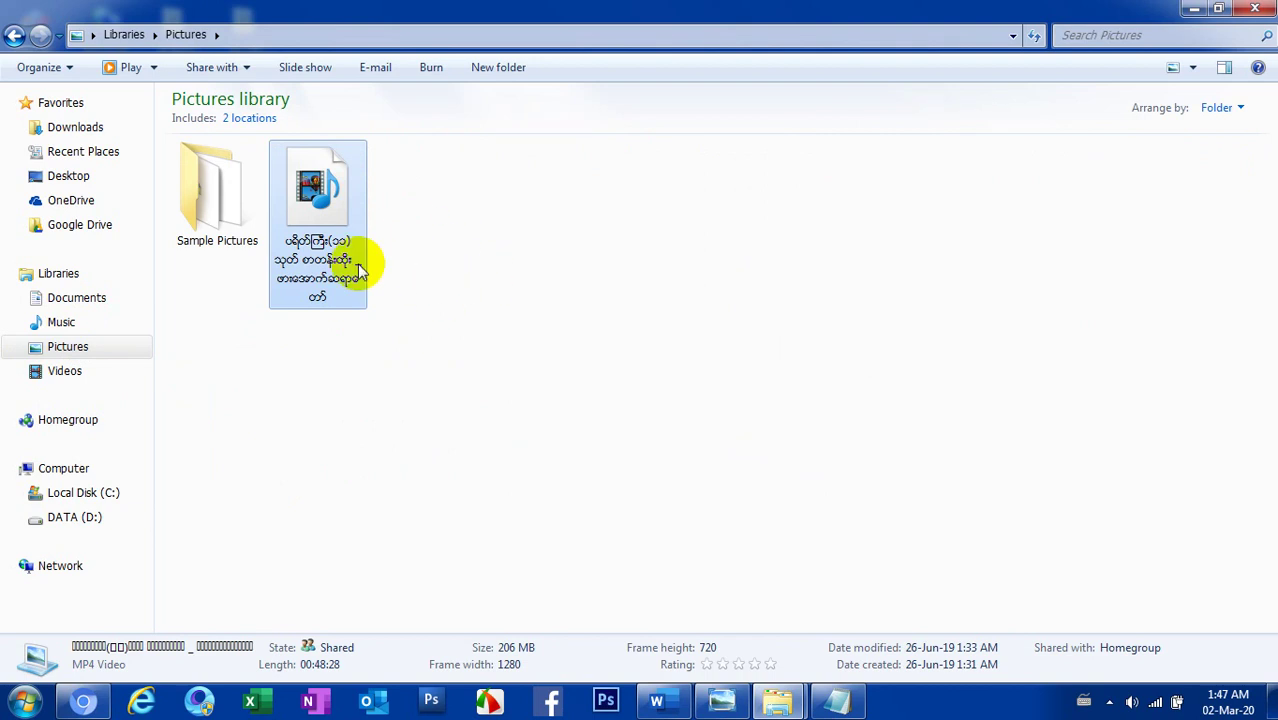
- Compare the contents of the Video folder and the Pictures library to check where the cut video is
click(15, 37)
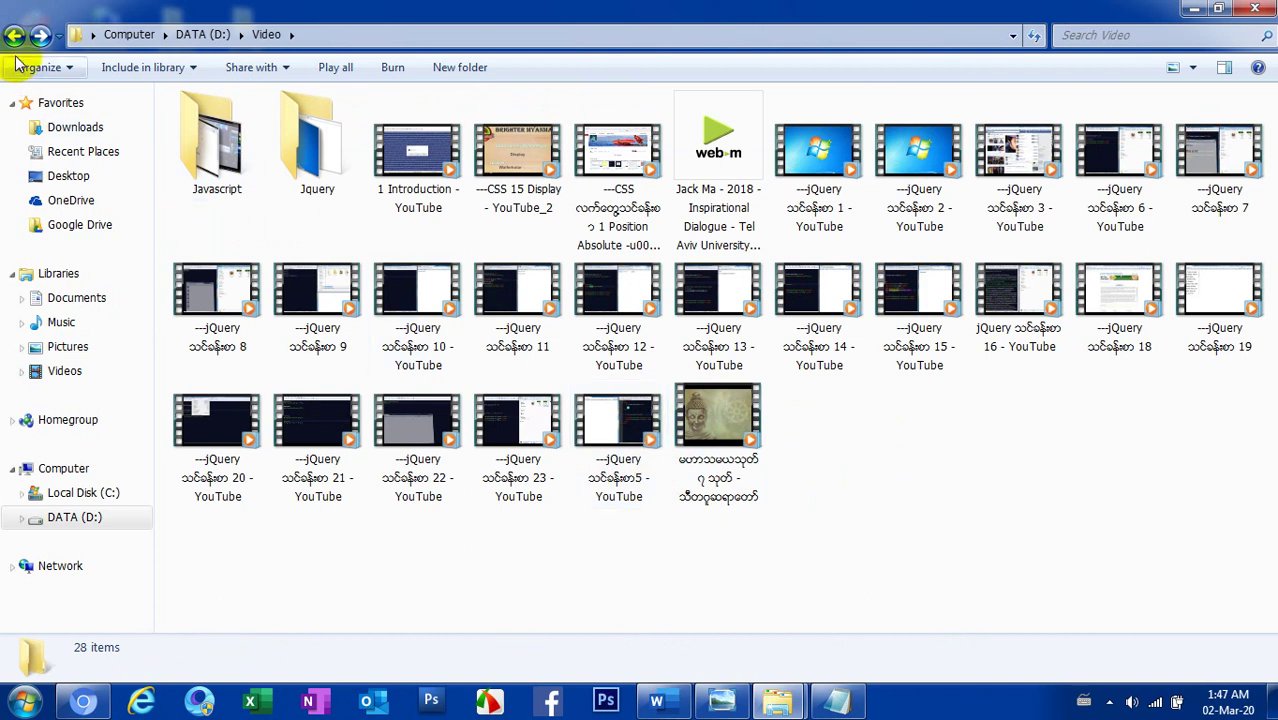
click(86, 354)
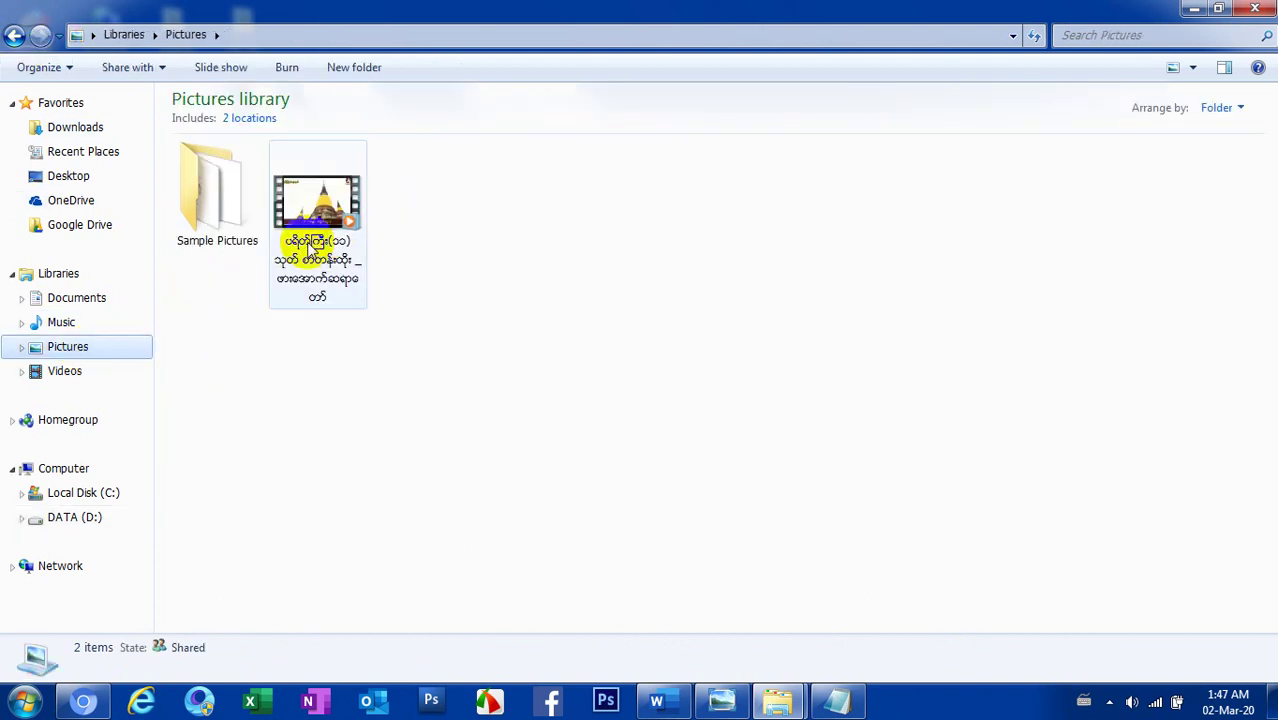
click(14, 35)
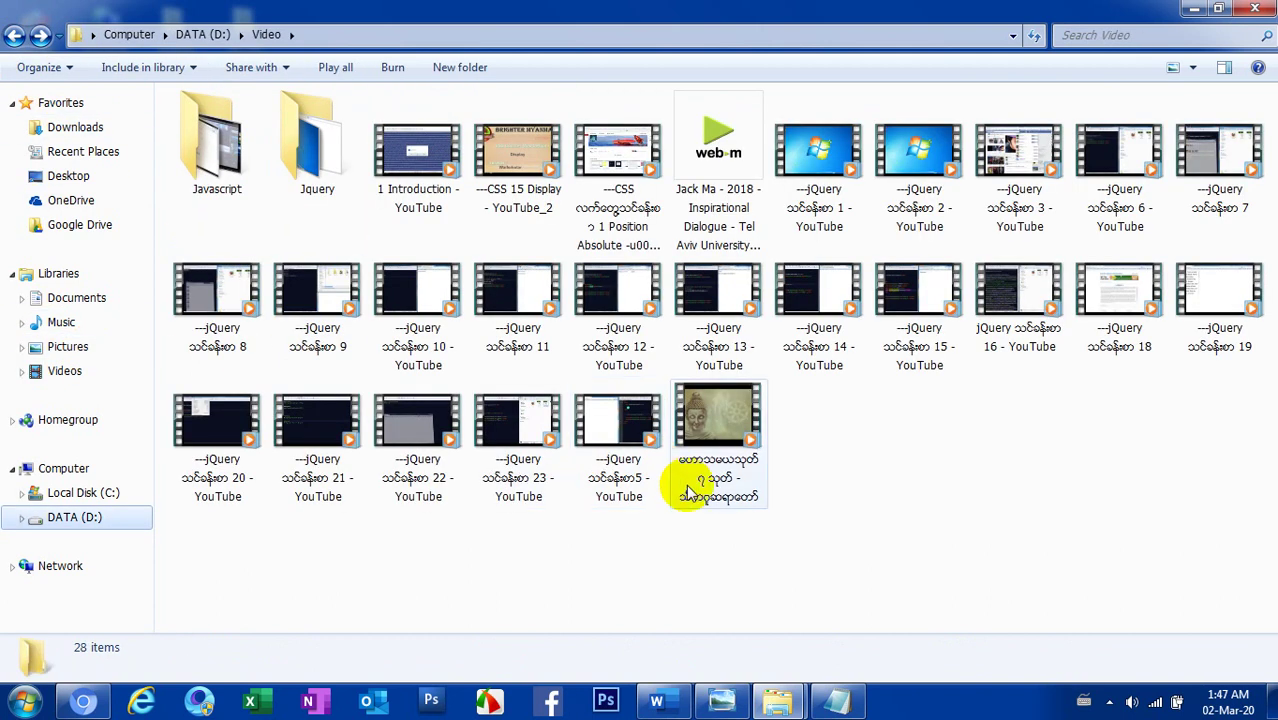
mouse_move(676, 512)
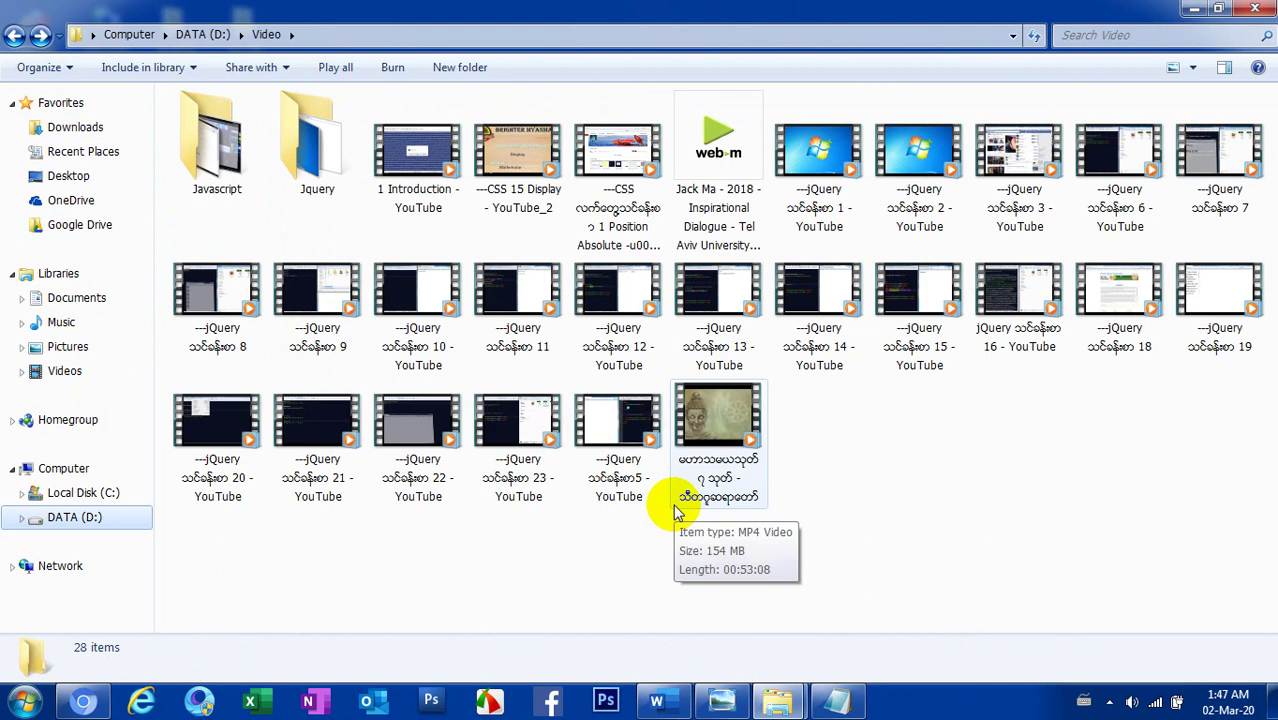
- Reopen the shortcut note and review the select-all, copy, paste and cut entries
click(833, 697)
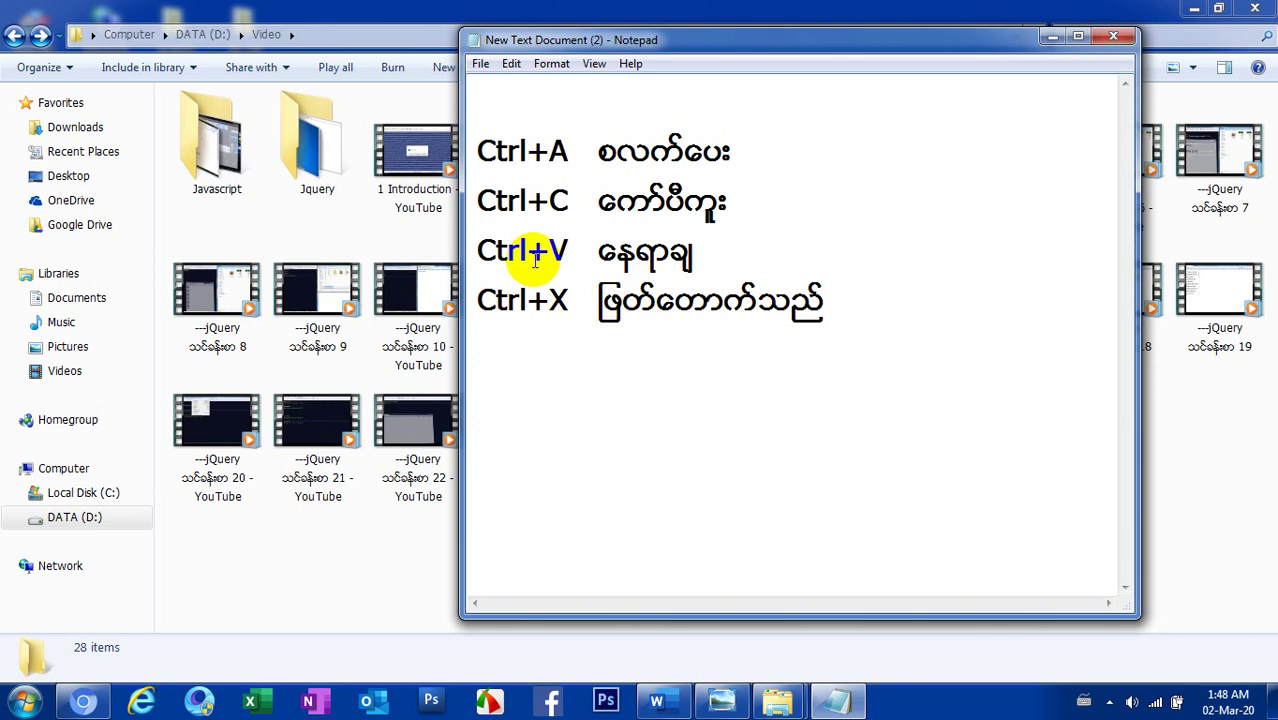
click(832, 302)
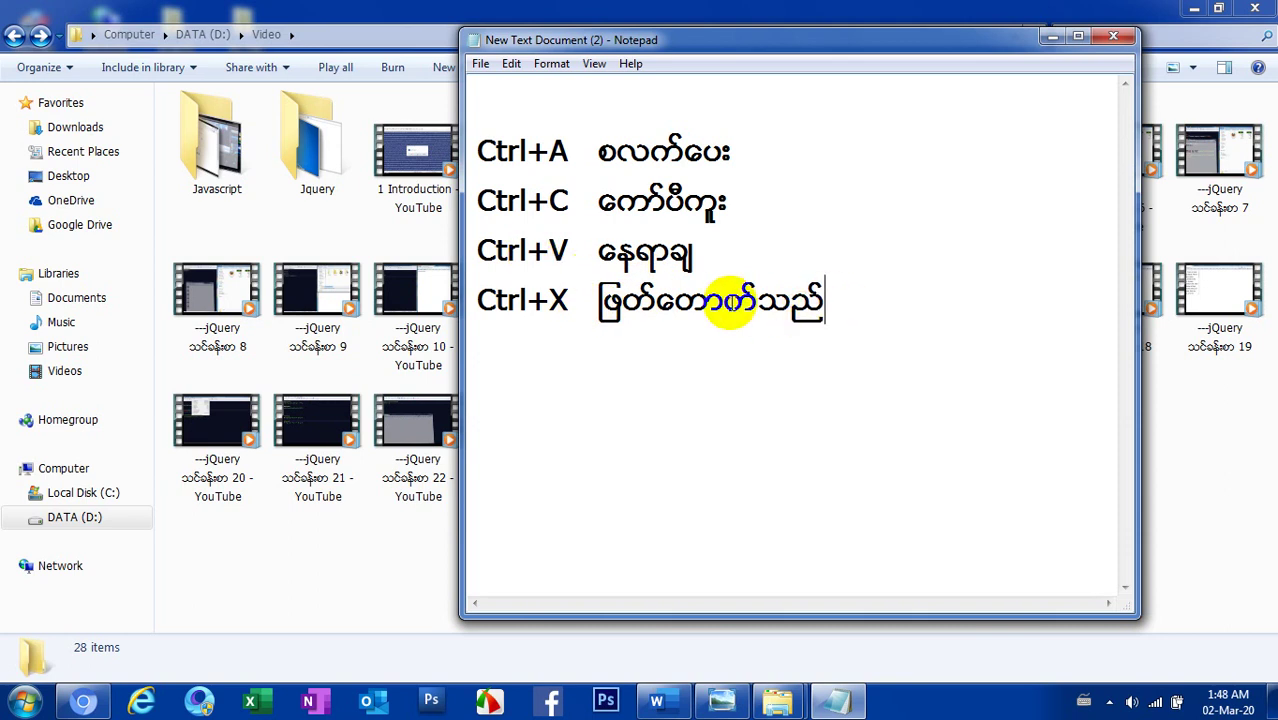
drag(877, 306, 831, 306)
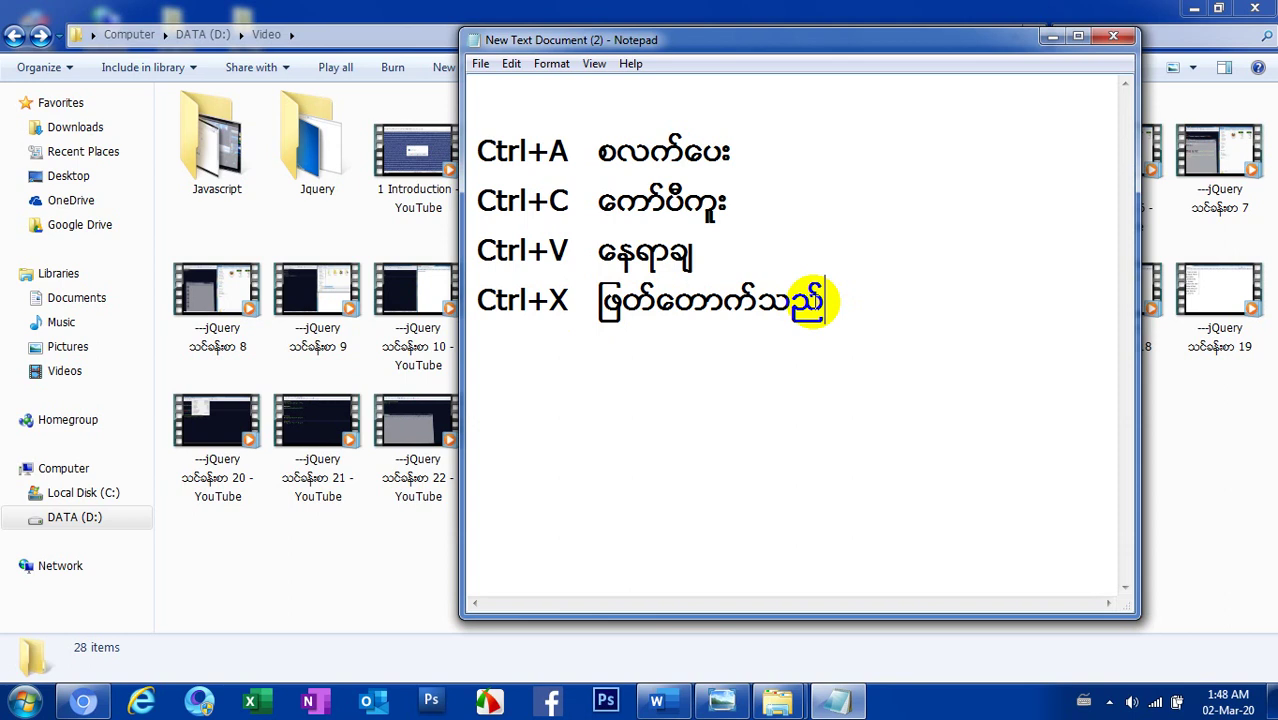
click(913, 414)
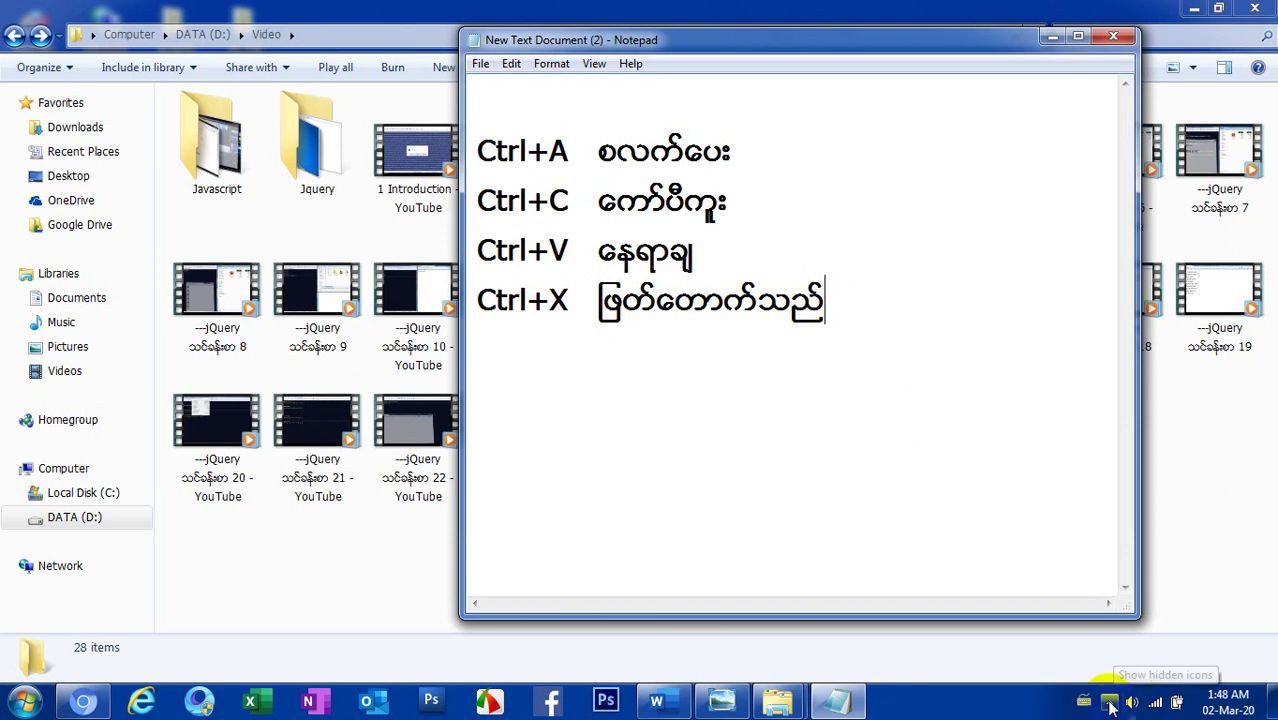